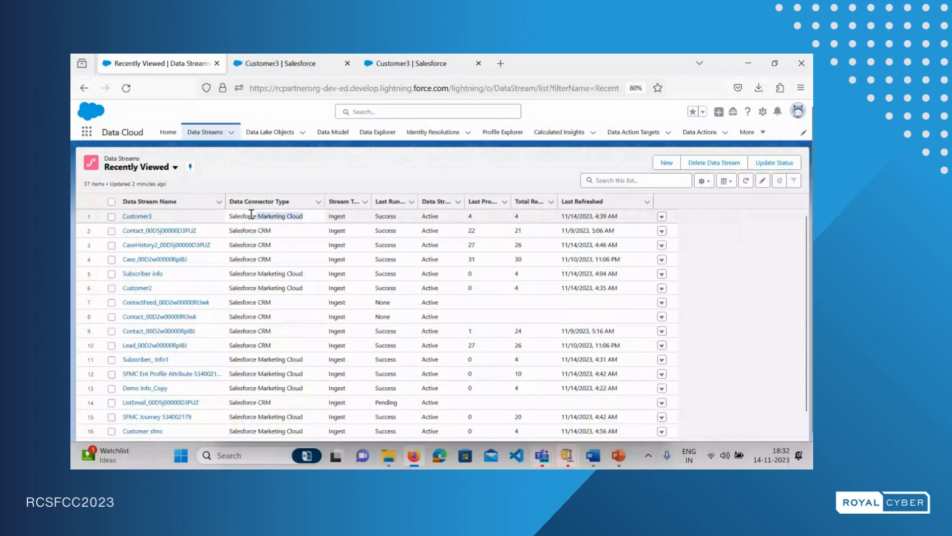
# Open the Customer3 data stream and review its fields and data lake object name.
pyautogui.moveTo(251, 214); pyautogui.dragTo(229, 216)
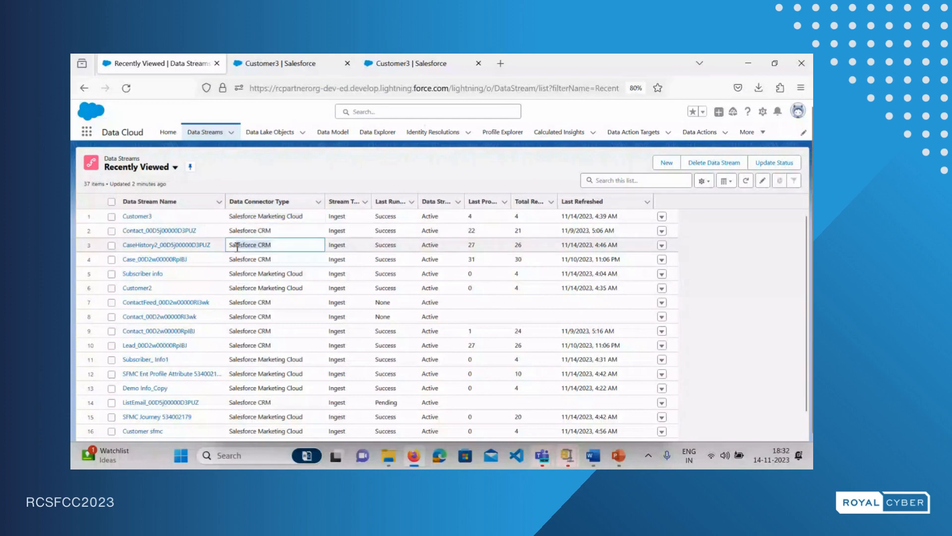
pyautogui.click(137, 216)
pyautogui.scroll(-3, 366, 223)
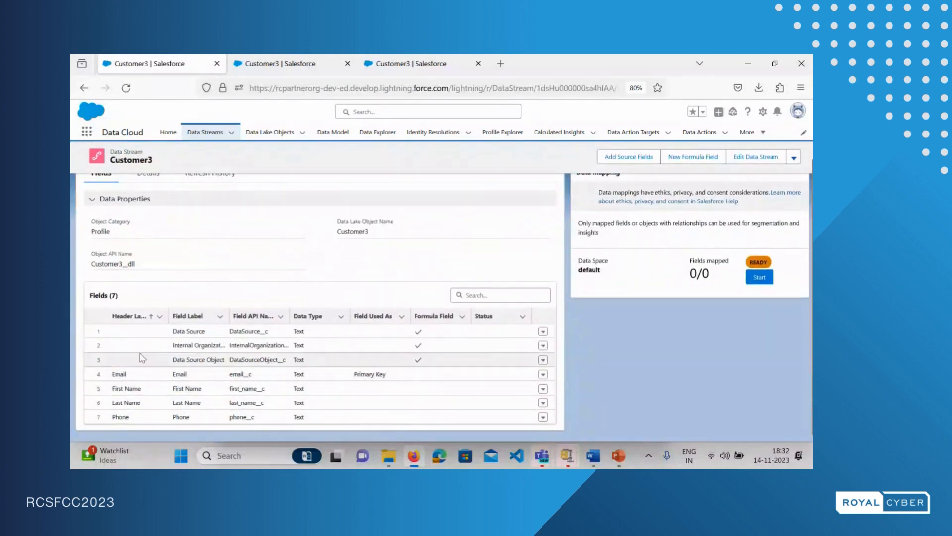
pyautogui.scroll(3, 143, 359)
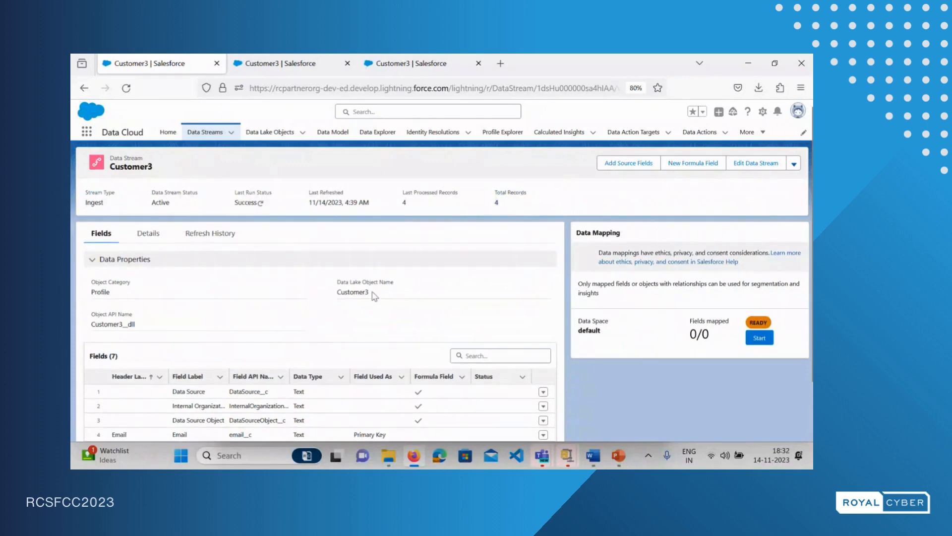
pyautogui.moveTo(373, 293); pyautogui.dragTo(335, 295)
# Open the Customer3 data lake object and start its data mapping in the default data space.
pyautogui.click(279, 133)
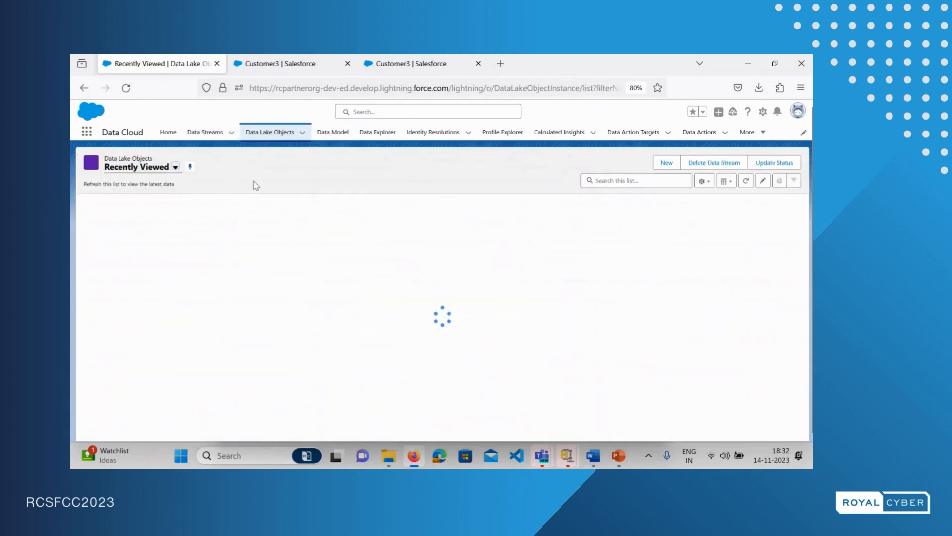
pyautogui.click(144, 219)
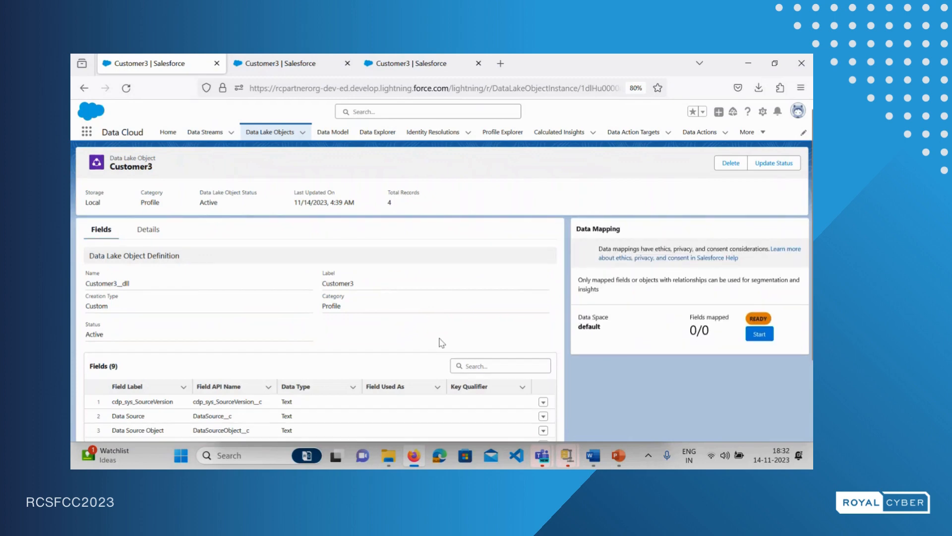
pyautogui.click(759, 334)
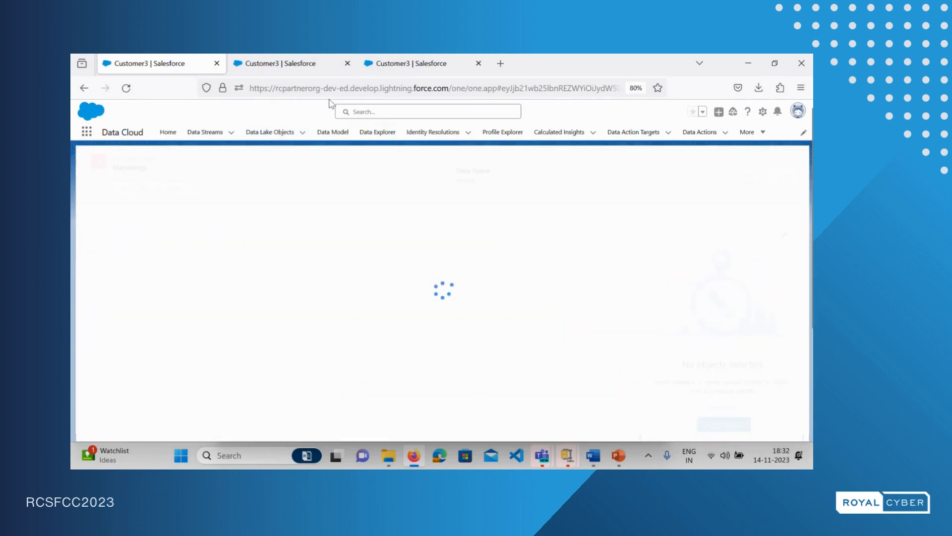
pyautogui.click(277, 64)
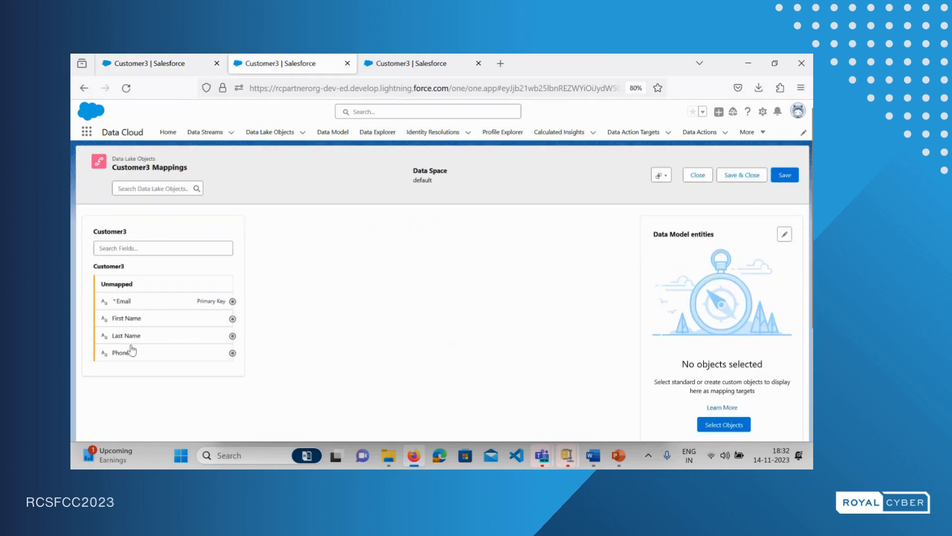
pyautogui.scroll(-1, 404, 321)
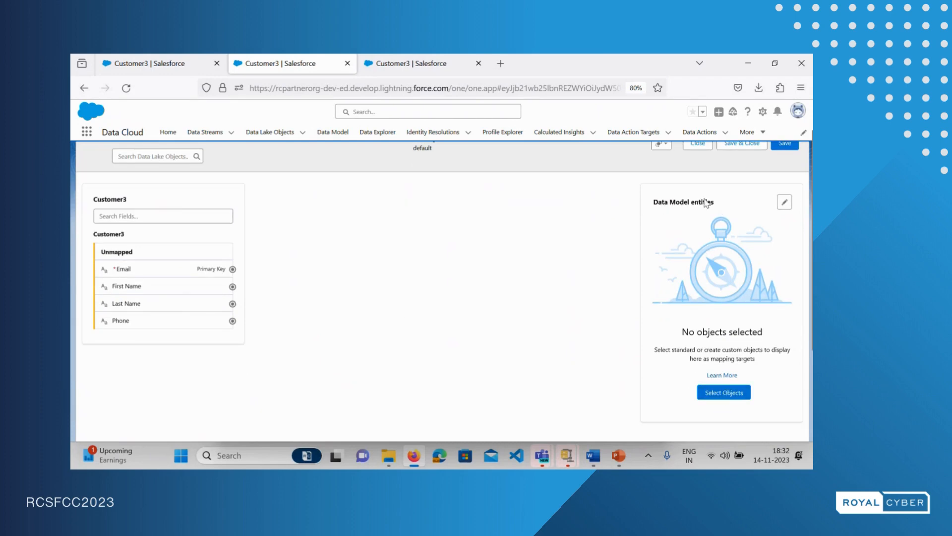
# Search the standard data model for "ind" and add the Individual object as a mapping target.
pyautogui.click(734, 395)
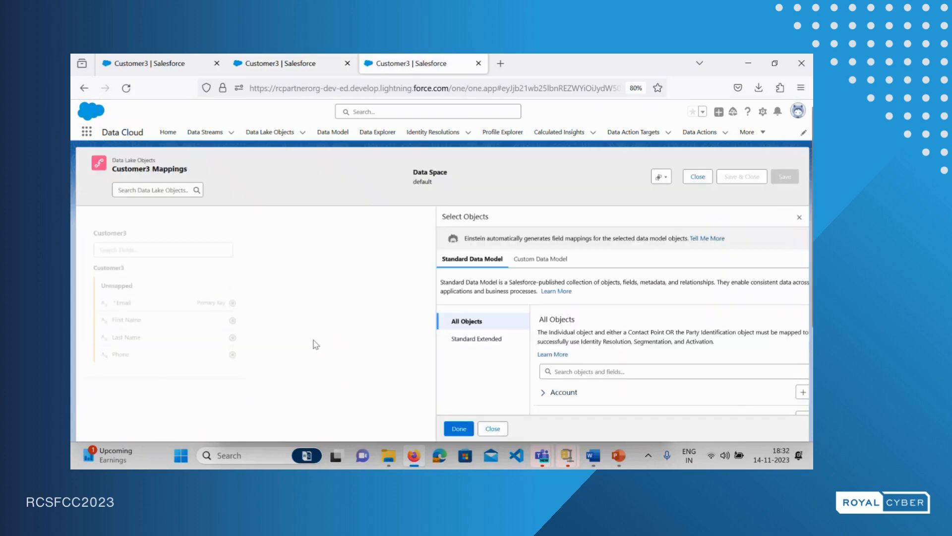
pyautogui.scroll(-2, 235, 272)
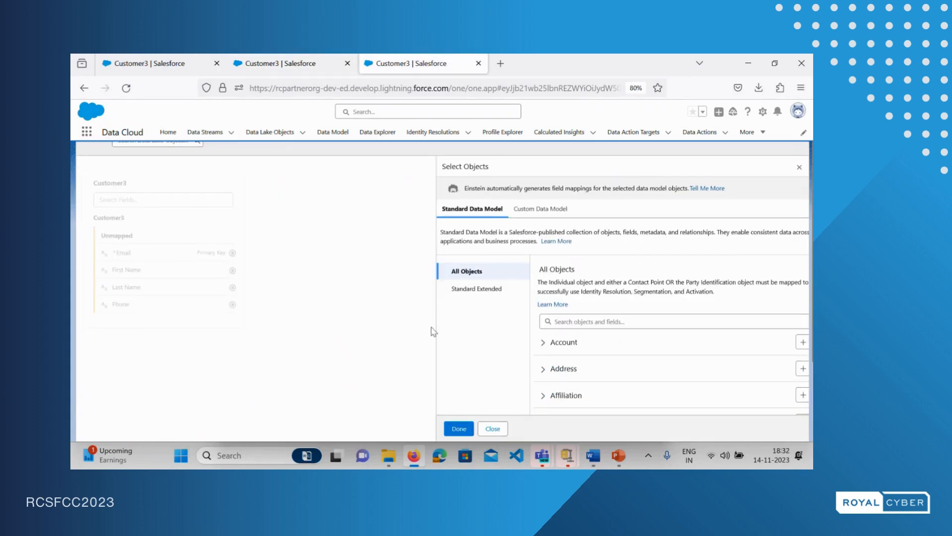
pyautogui.scroll(2, 640, 306)
pyautogui.click(615, 367)
pyautogui.write('ind')
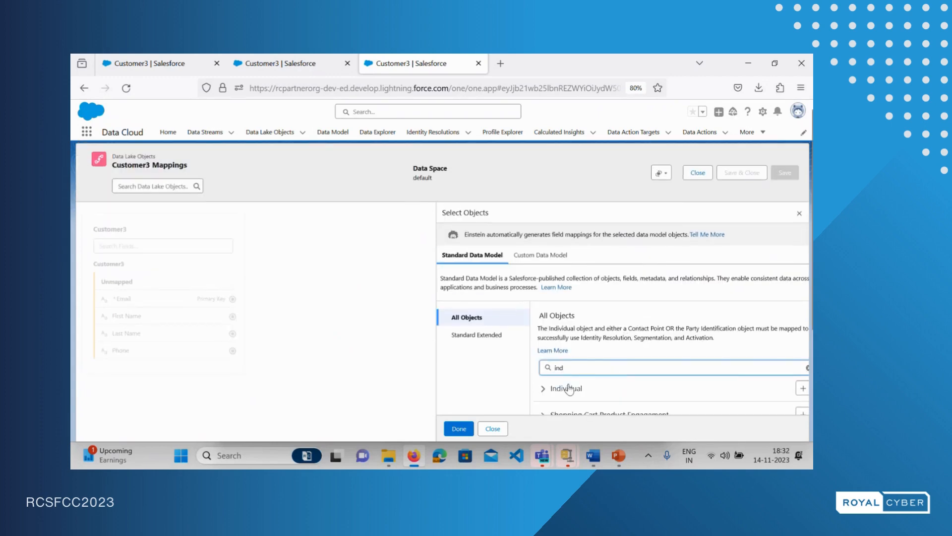
pyautogui.click(567, 389)
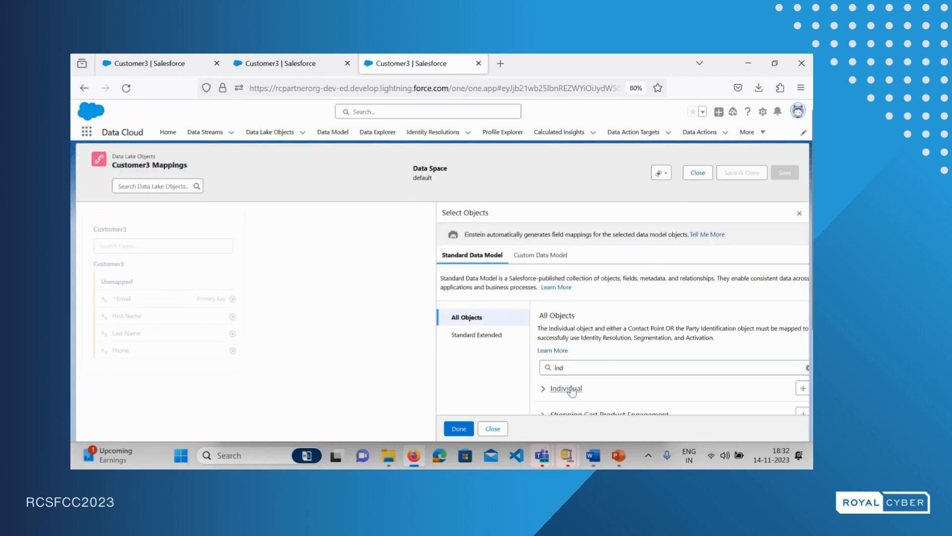
pyautogui.scroll(-1, 604, 359)
pyautogui.click(802, 356)
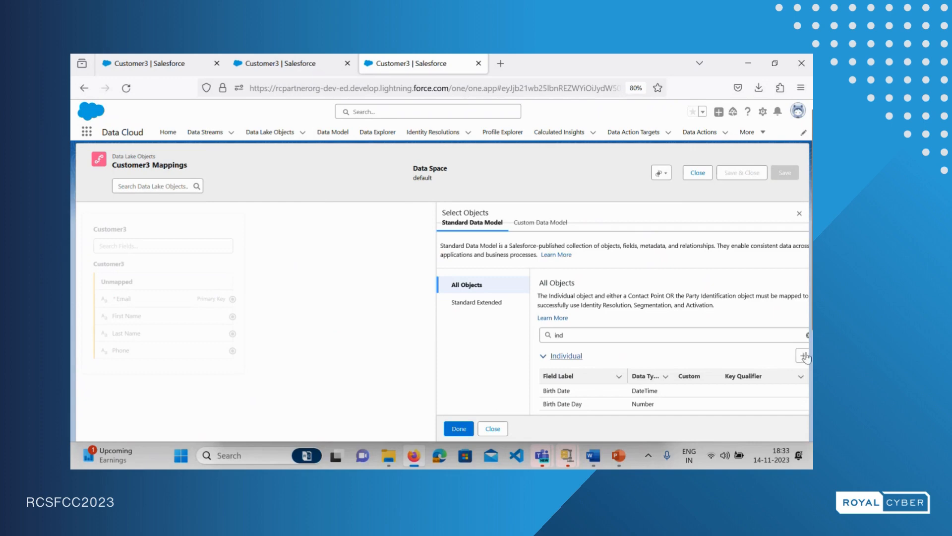
# Search the standard objects for "con", add Contact Point as a mapping target, and confirm the object selection.
pyautogui.click(653, 339)
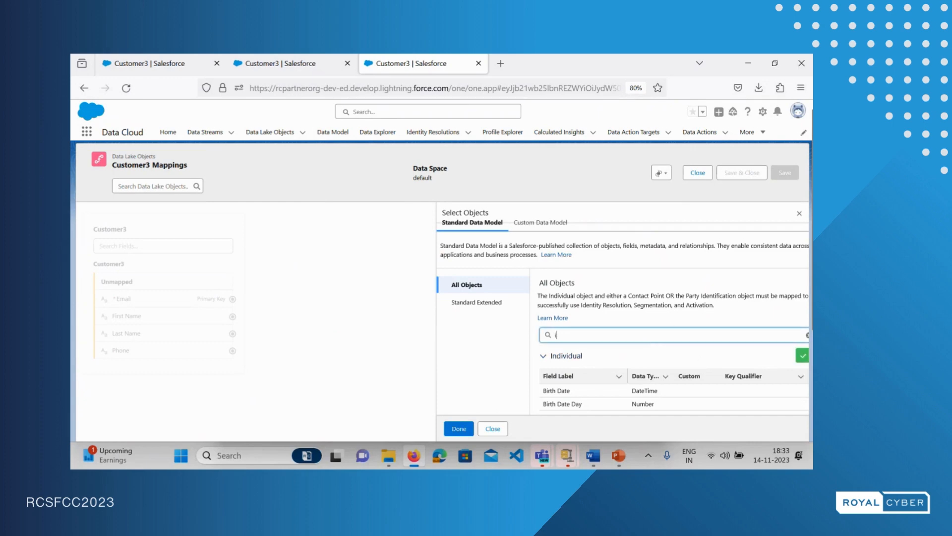
pyautogui.press('BackSpace')
pyautogui.write('con')
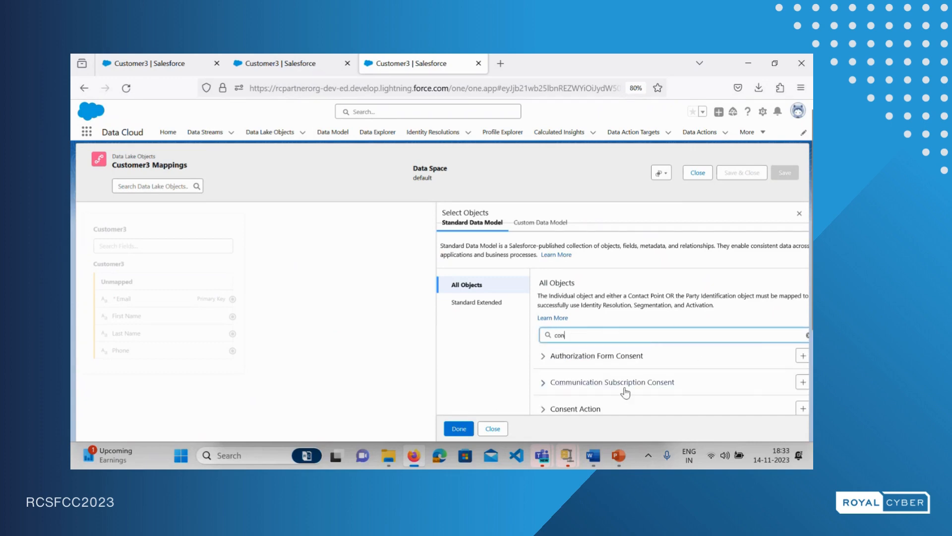
pyautogui.scroll(-1, 617, 397)
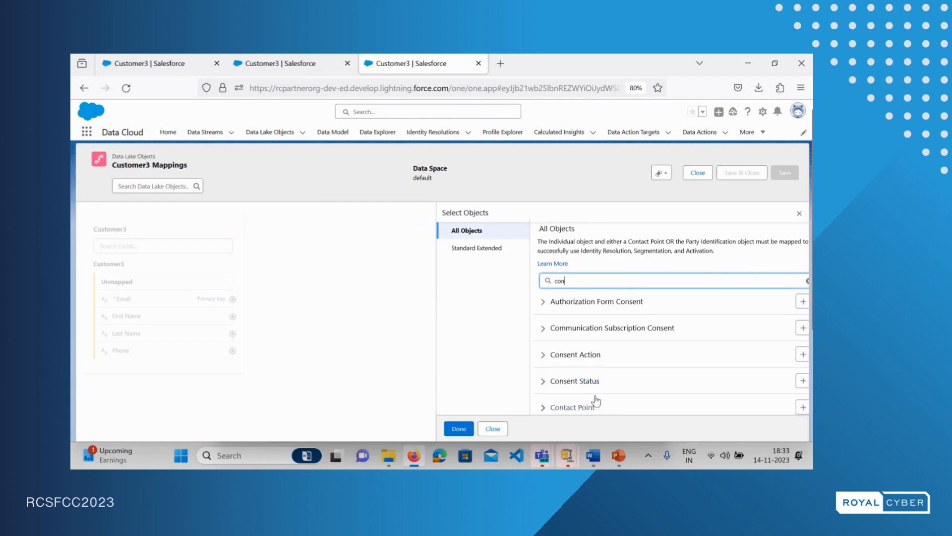
pyautogui.scroll(-1, 595, 399)
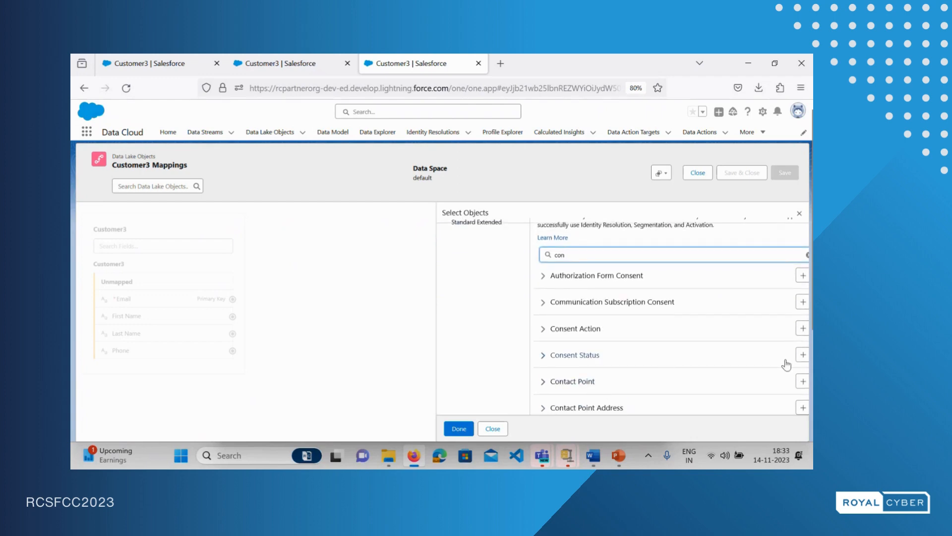
pyautogui.click(803, 381)
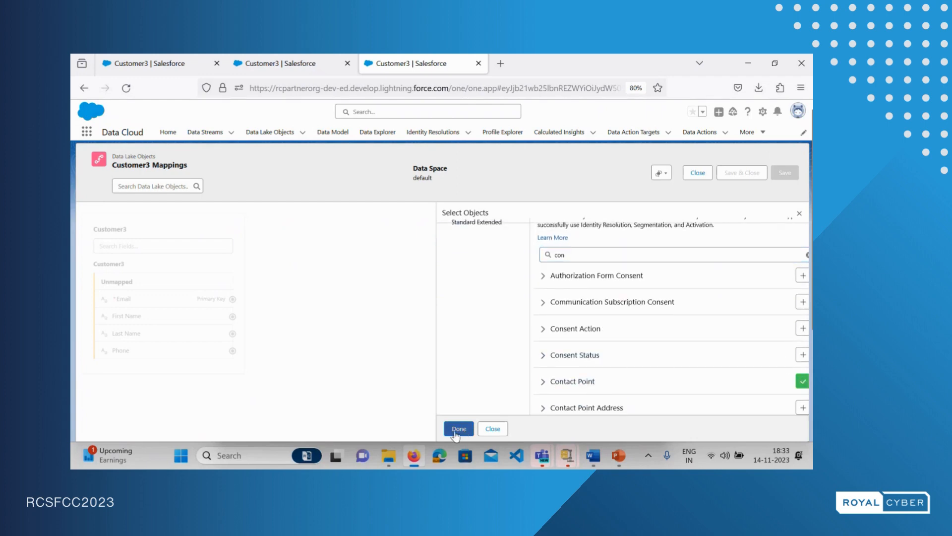
pyautogui.click(457, 429)
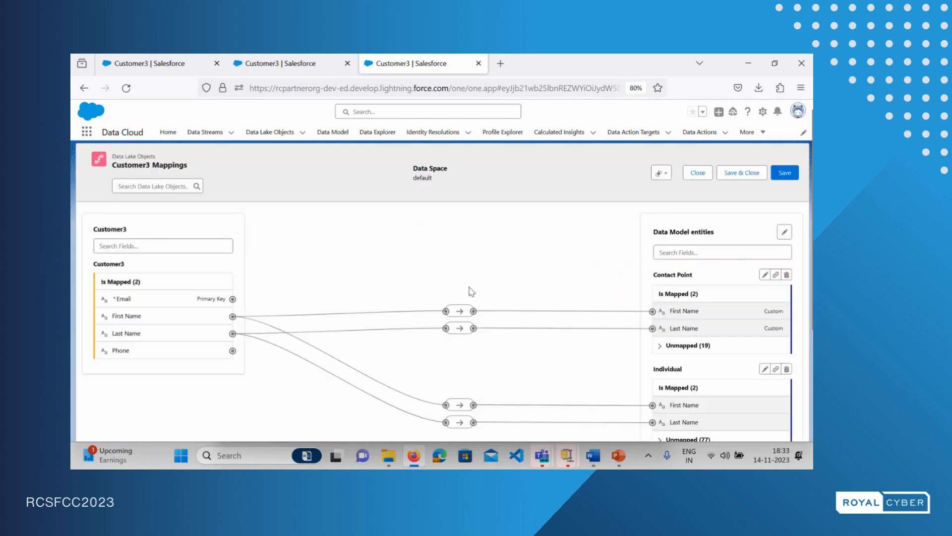
# Review the automatically generated field mappings to the Contact Point and Individual objects.
pyautogui.scroll(-2, 692, 295)
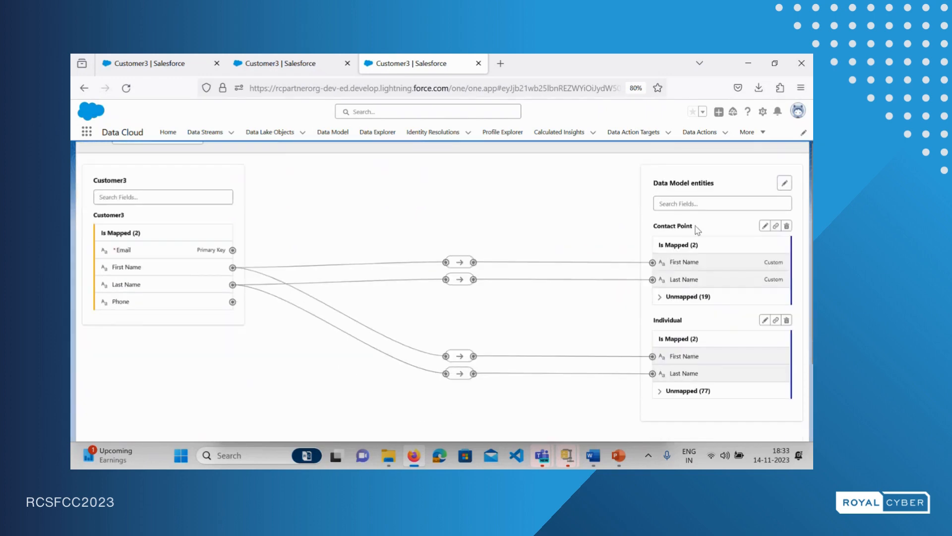
pyautogui.moveTo(695, 224); pyautogui.dragTo(641, 229)
pyautogui.moveTo(697, 321); pyautogui.dragTo(651, 321)
pyautogui.click(526, 316)
pyautogui.scroll(1, 501, 298)
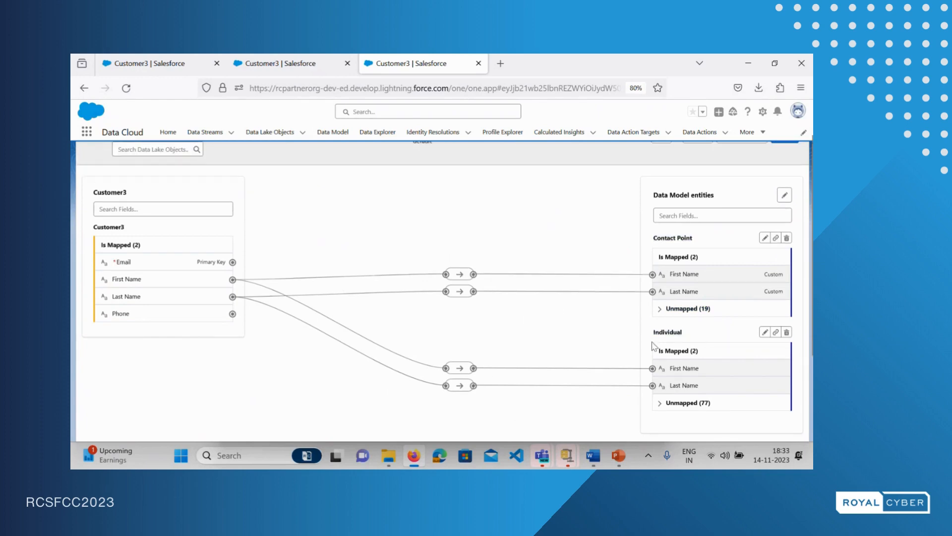
# Expand Contact Point's unmapped fields and map Customer3's Email to the custom Email Address field.
pyautogui.click(660, 309)
pyautogui.scroll(-3, 687, 377)
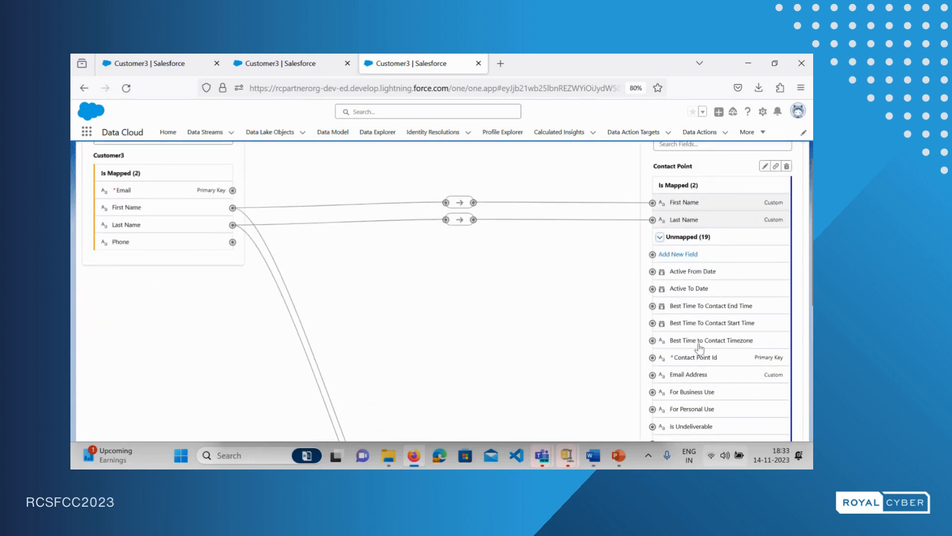
pyautogui.click(233, 191)
pyautogui.scroll(-2, 610, 330)
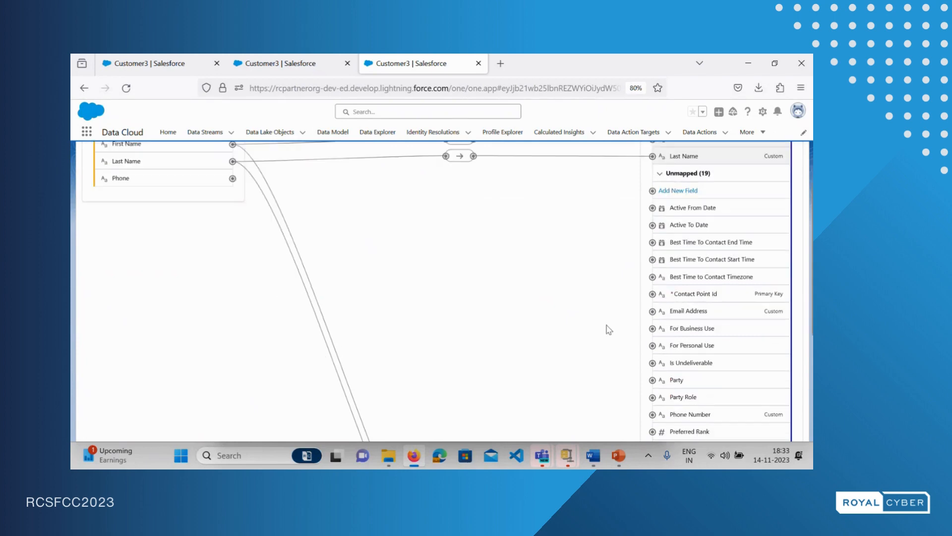
pyautogui.click(652, 306)
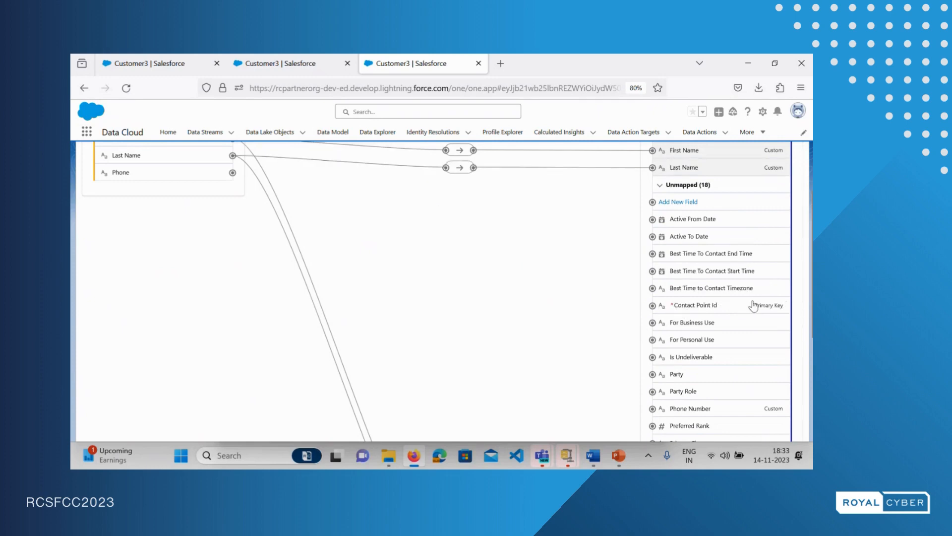
# Map Customer3's Email also to Contact Point's primary key, Contact Point Id.
pyautogui.scroll(3, 473, 216)
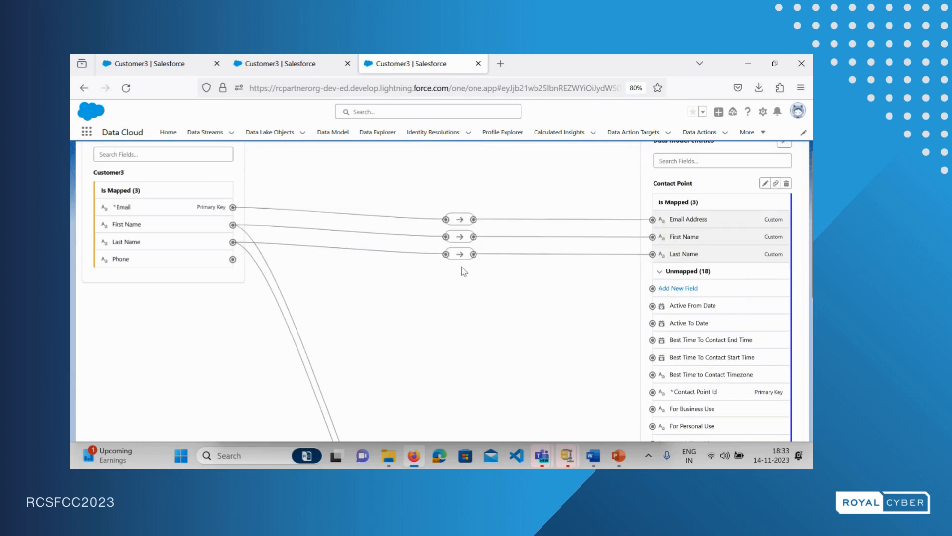
pyautogui.click(232, 208)
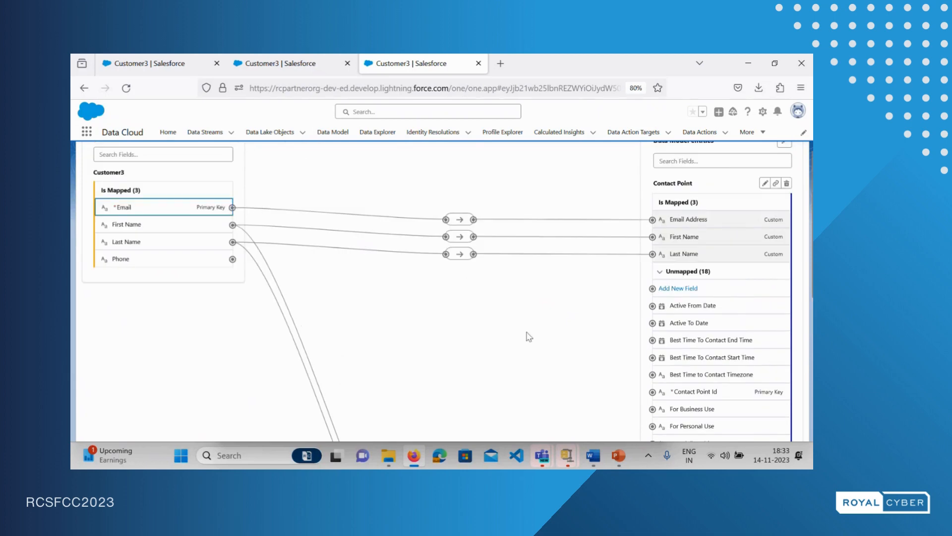
pyautogui.scroll(-3, 527, 336)
pyautogui.click(652, 314)
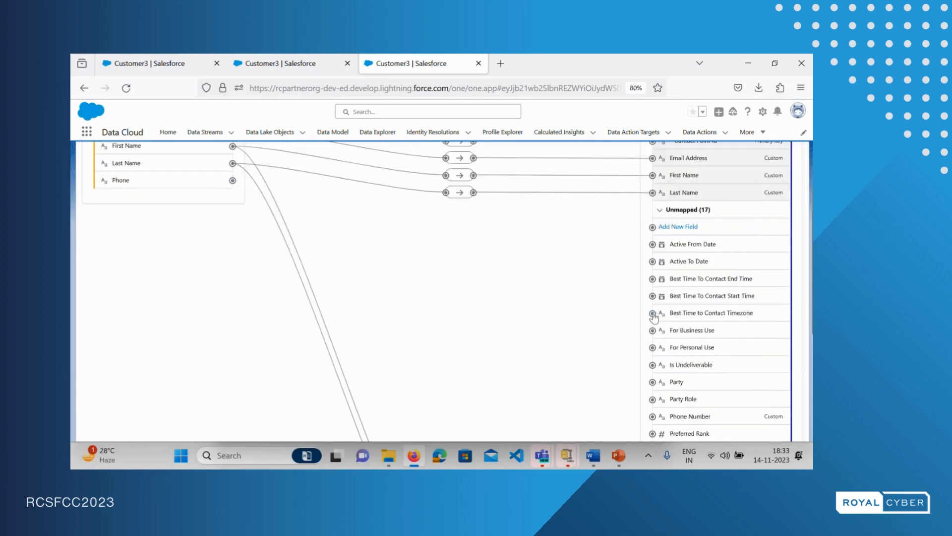
pyautogui.scroll(2, 481, 272)
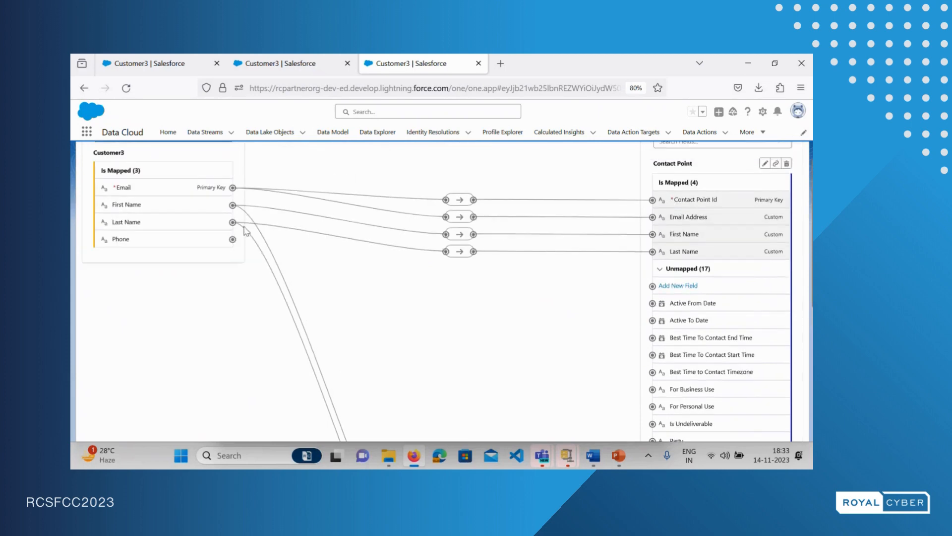
# Expand the Individual object's unmapped fields and locate its Individual Id primary key.
pyautogui.scroll(-8, 530, 302)
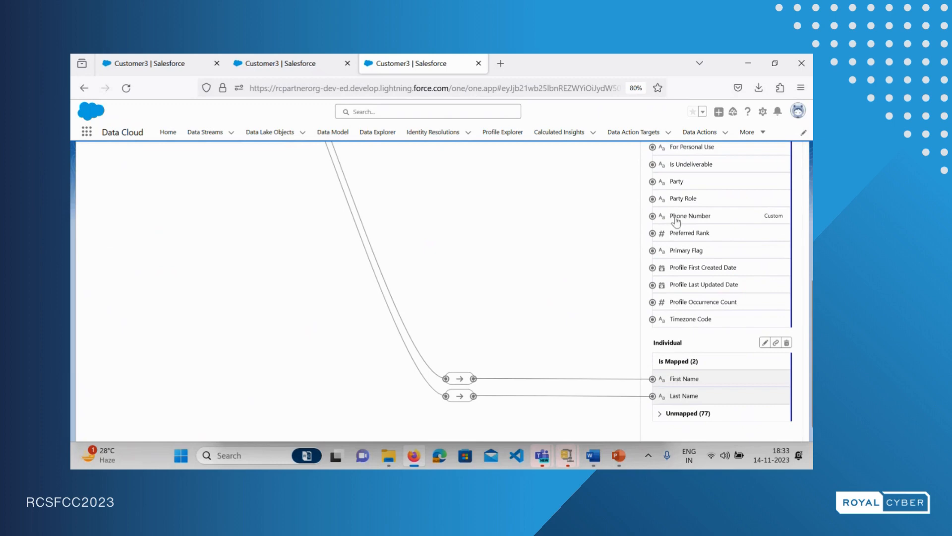
pyautogui.scroll(4, 673, 217)
pyautogui.scroll(3, 673, 217)
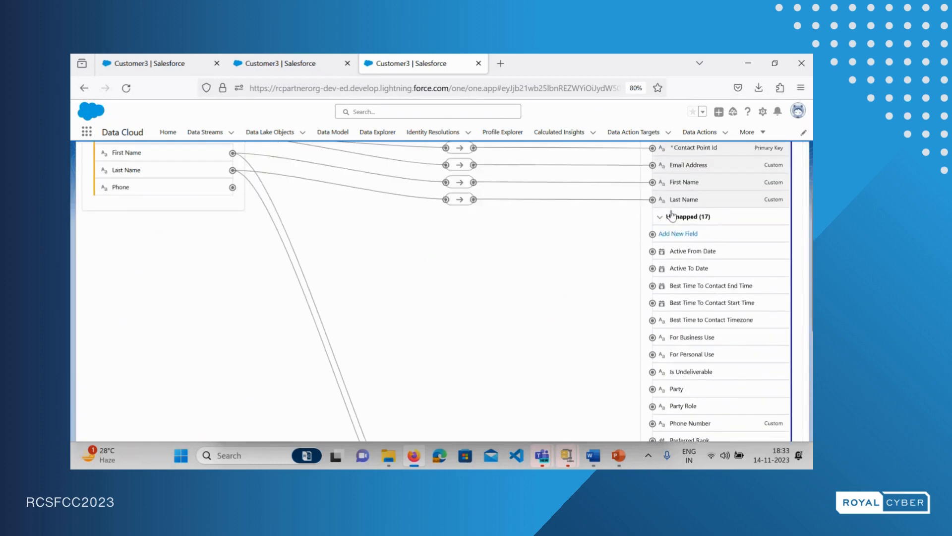
pyautogui.scroll(-7, 687, 310)
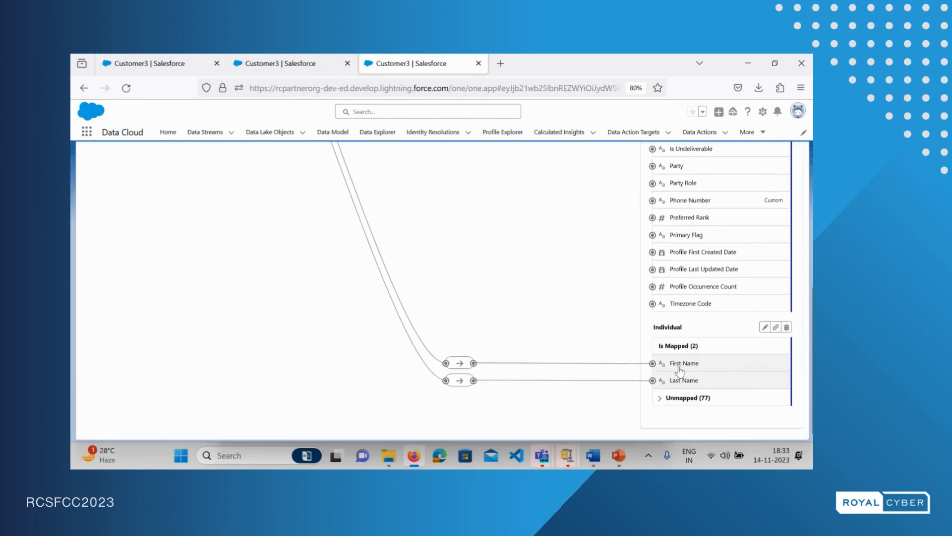
pyautogui.click(665, 398)
pyautogui.scroll(-2, 668, 314)
pyautogui.scroll(-5, 668, 313)
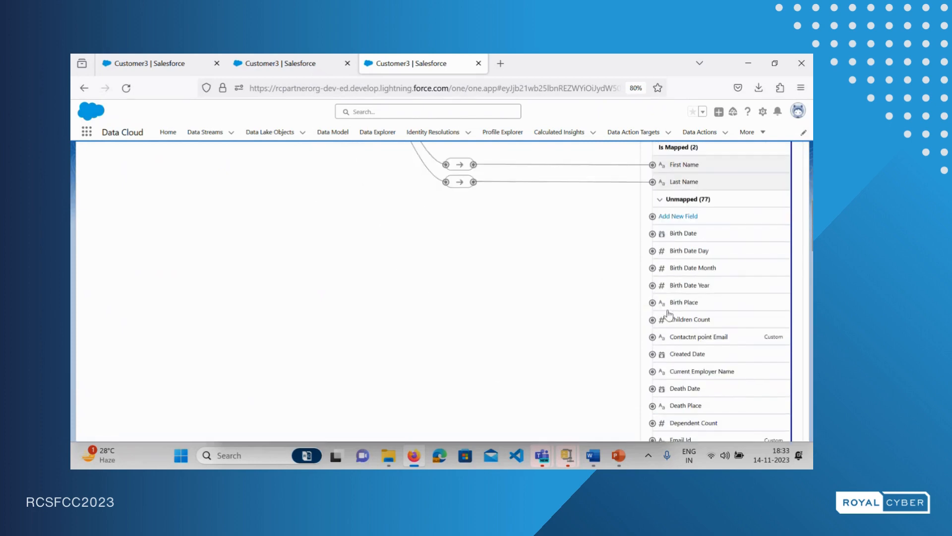
pyautogui.scroll(-3, 671, 311)
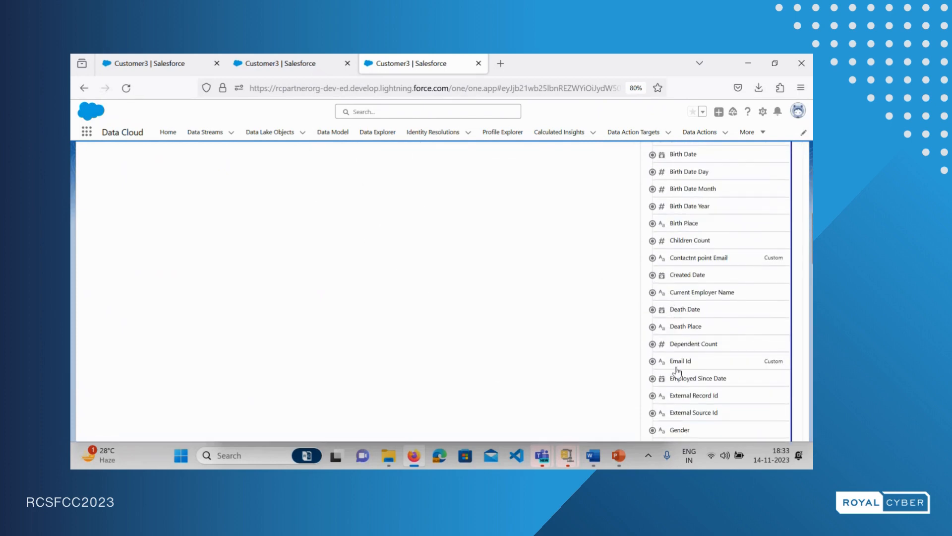
pyautogui.scroll(-5, 717, 264)
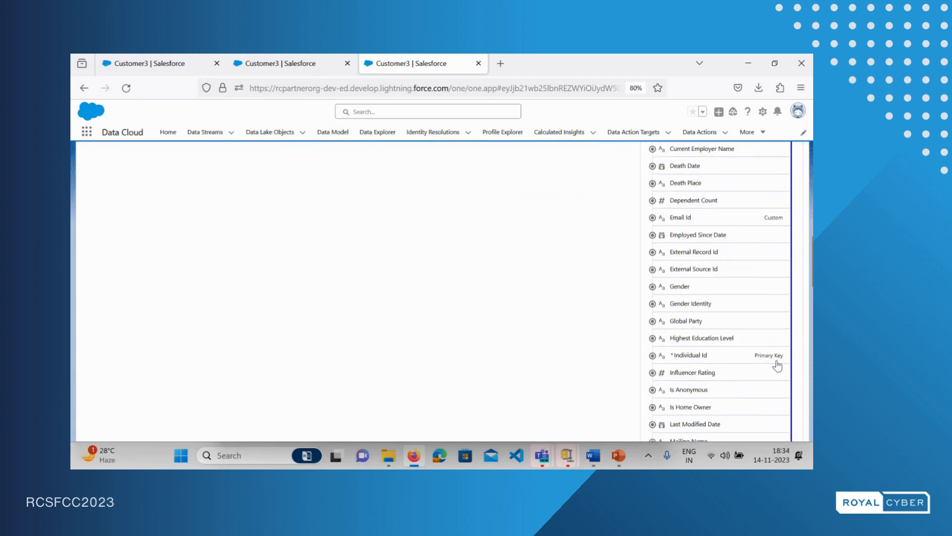
# Map Customer3's Email to the Individual object's primary key, Individual Id.
pyautogui.scroll(10, 495, 315)
pyautogui.scroll(10, 495, 315)
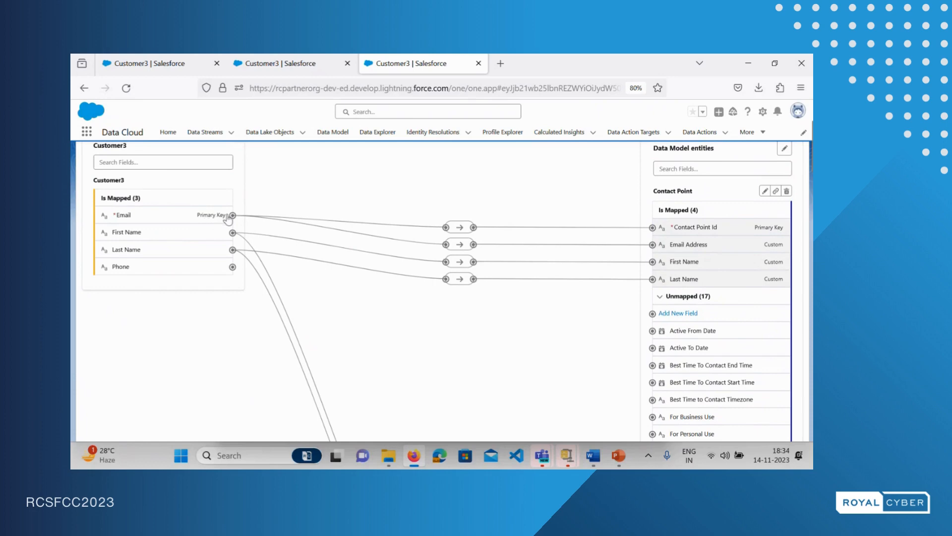
pyautogui.click(225, 214)
pyautogui.scroll(-1, 458, 368)
pyautogui.scroll(-10, 457, 368)
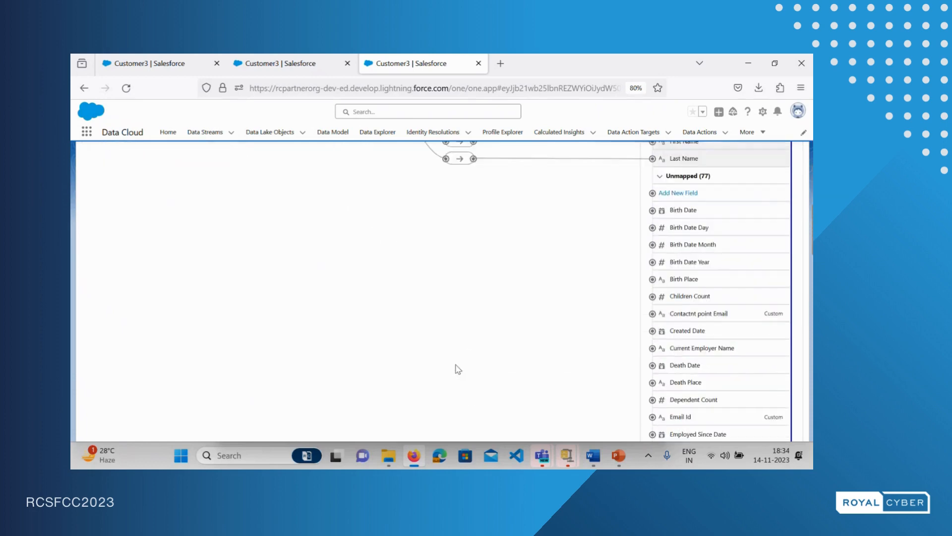
pyautogui.scroll(-5, 490, 360)
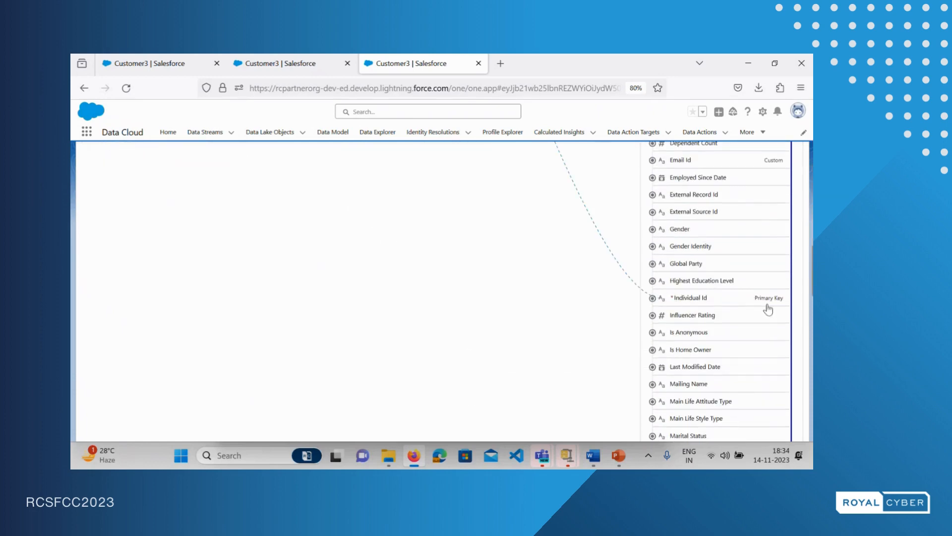
pyautogui.click(652, 298)
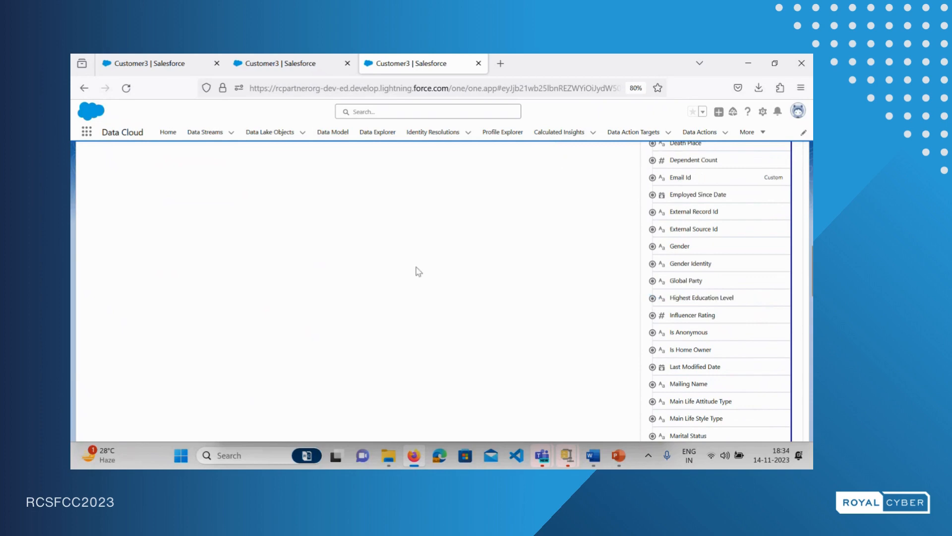
# Map Customer3's Email also to the custom Email Id field of the Individual object.
pyautogui.scroll(15, 417, 269)
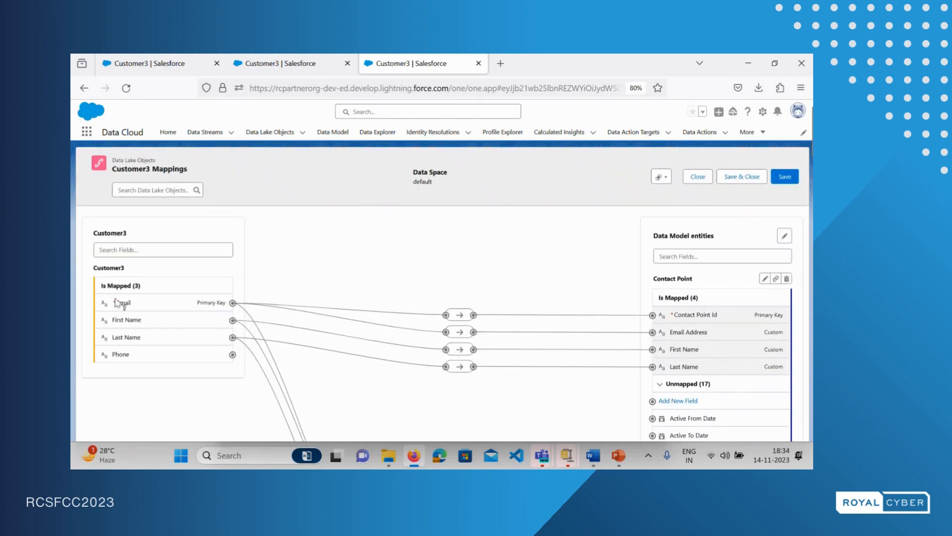
pyautogui.scroll(-10, 353, 315)
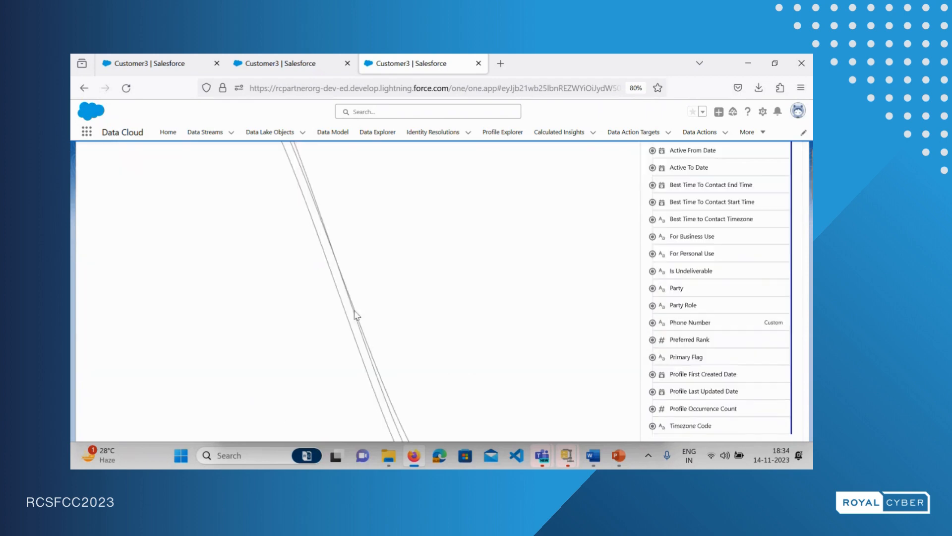
pyautogui.scroll(-8, 625, 296)
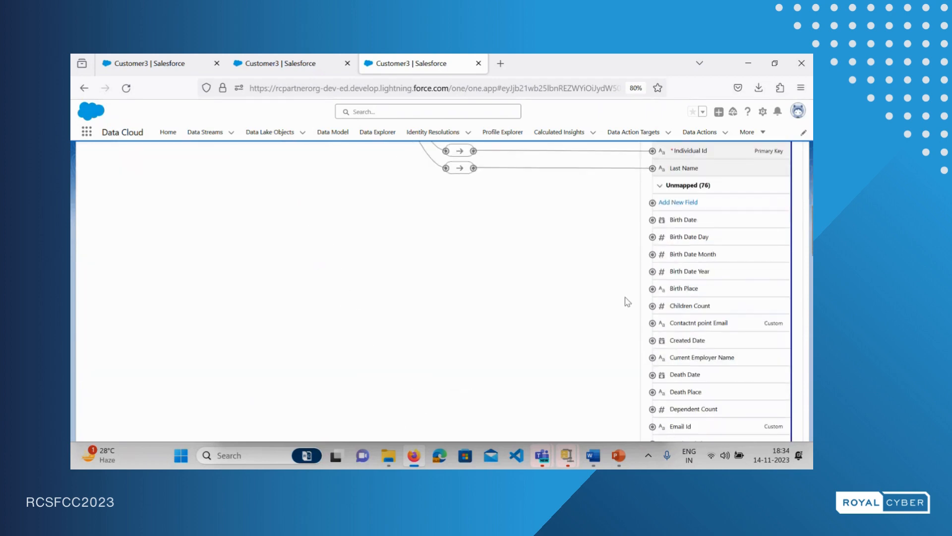
pyautogui.scroll(-2, 625, 297)
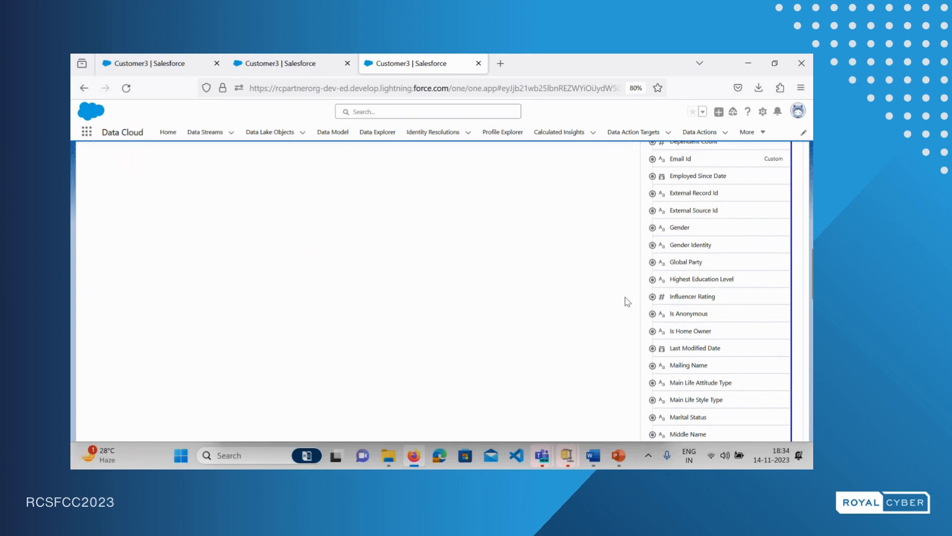
pyautogui.click(653, 162)
# Map Customer3's Phone to the custom Phone Number field of the Contact Point object.
pyautogui.scroll(10, 491, 196)
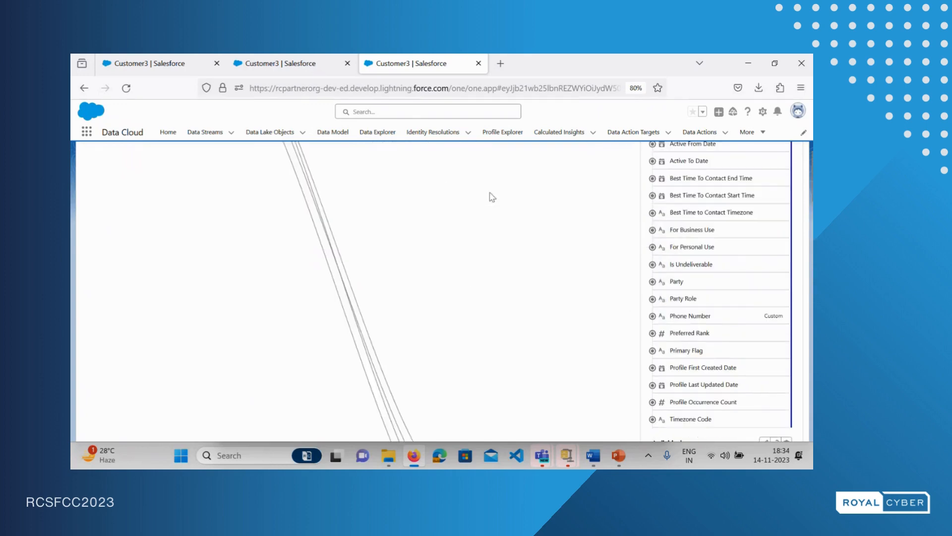
pyautogui.scroll(10, 383, 222)
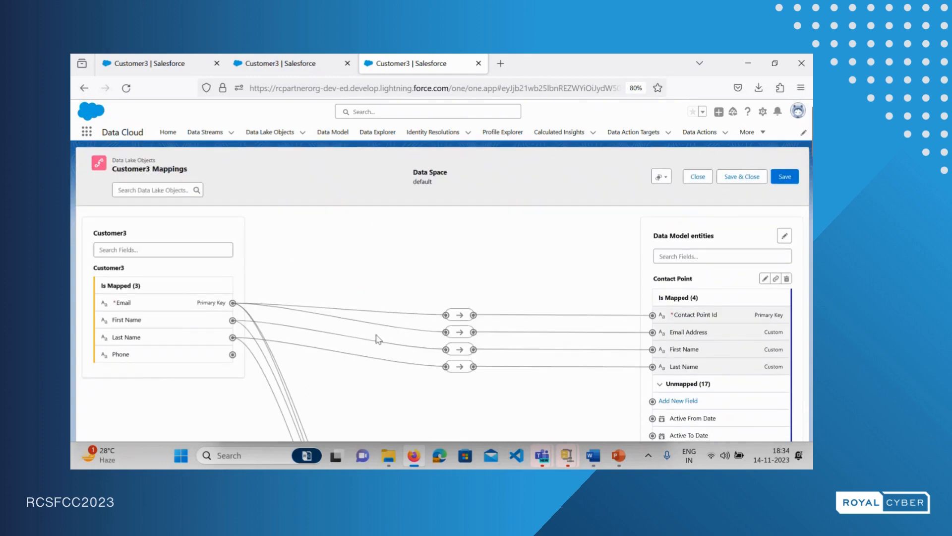
pyautogui.scroll(-3, 377, 338)
pyautogui.scroll(-2, 628, 338)
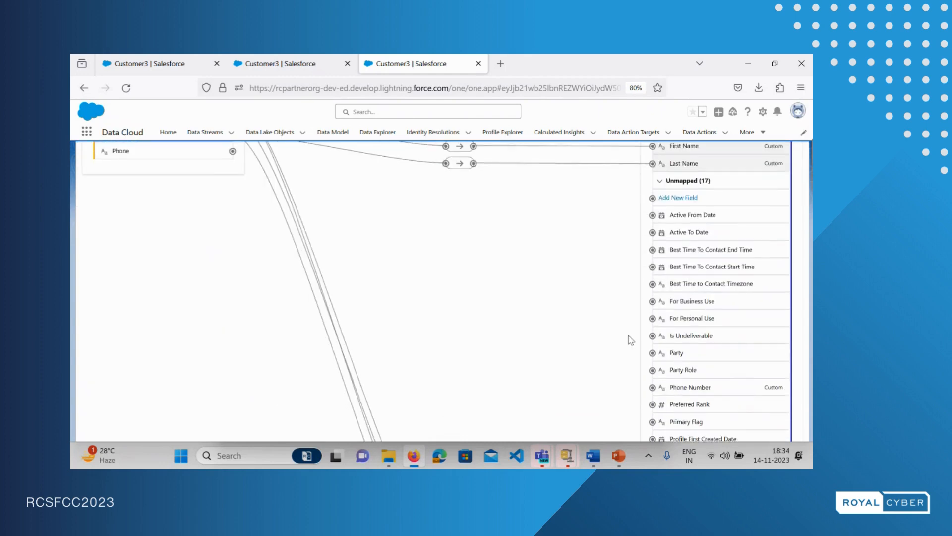
pyautogui.scroll(-3, 630, 340)
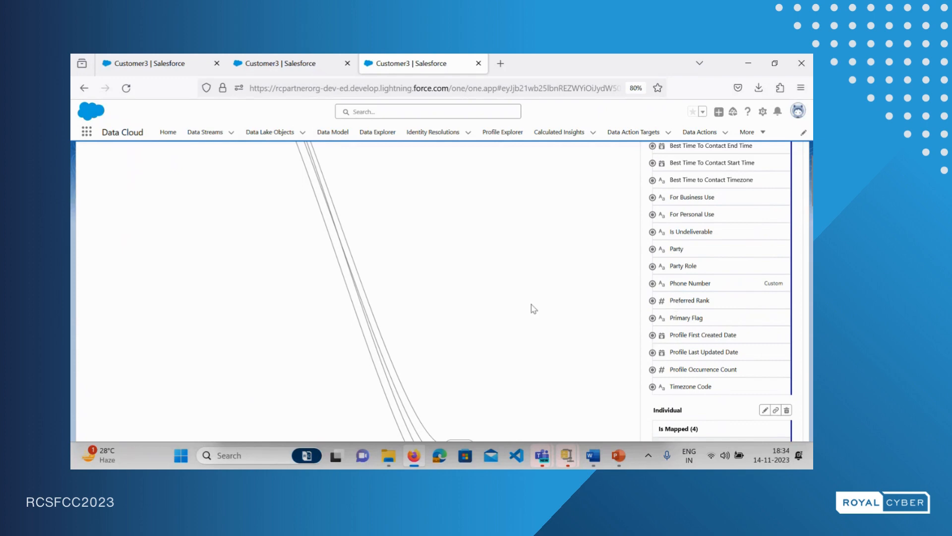
pyautogui.scroll(1, 532, 304)
pyautogui.scroll(1, 483, 281)
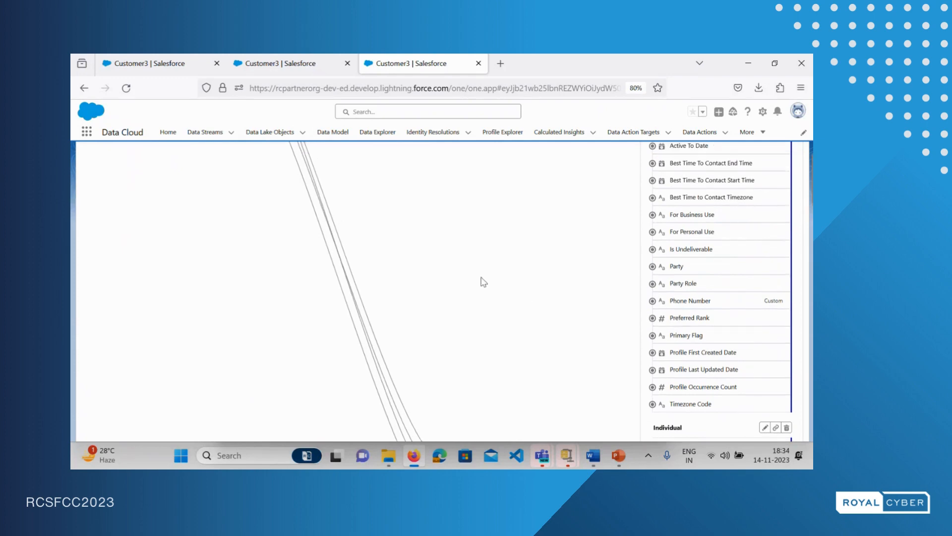
pyautogui.scroll(5, 483, 282)
pyautogui.click(230, 247)
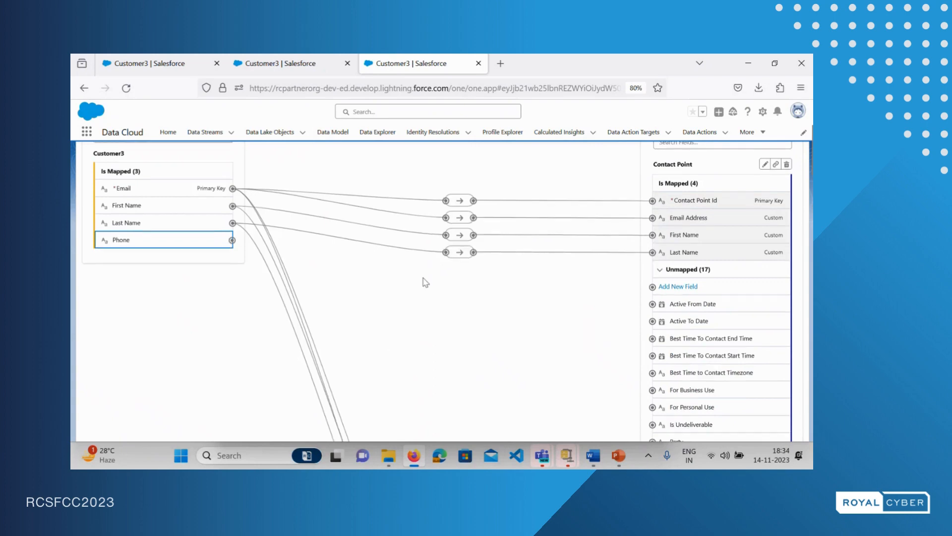
pyautogui.scroll(-3, 426, 282)
pyautogui.scroll(-7, 584, 345)
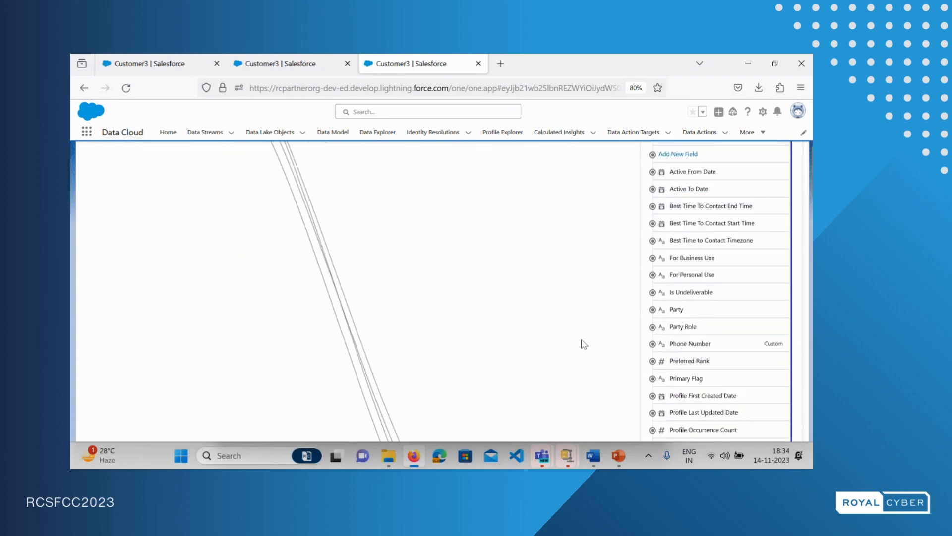
pyautogui.click(653, 304)
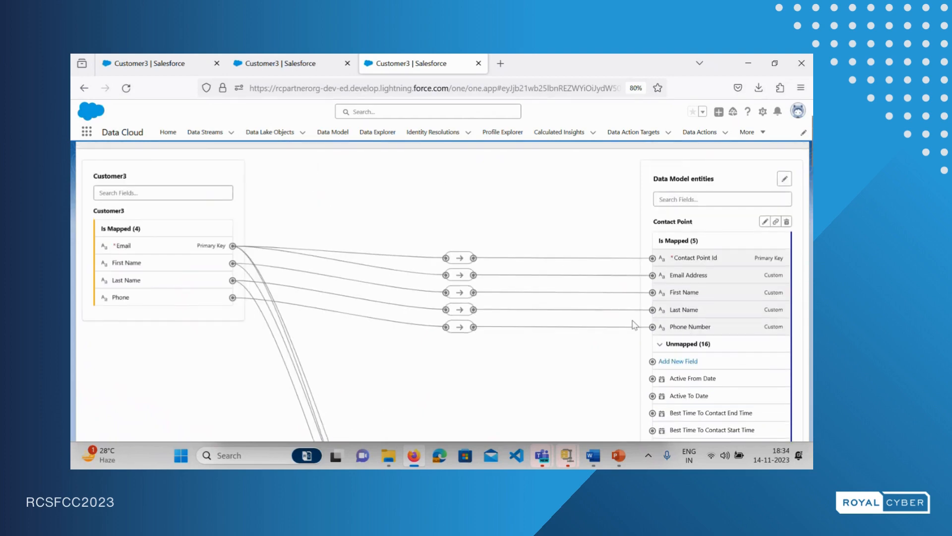
# Save the Customer3 field mappings to Contact Point and Individual.
pyautogui.scroll(2, 633, 325)
pyautogui.click(786, 177)
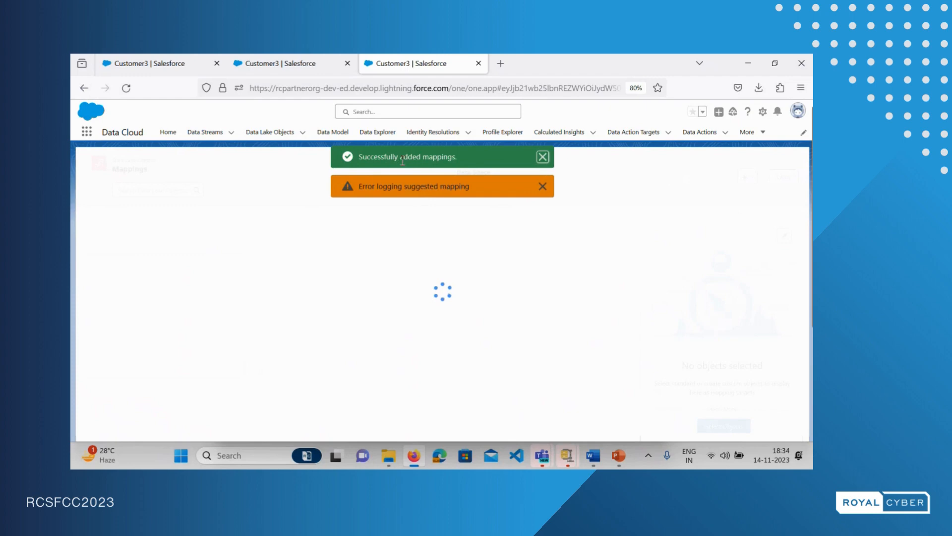
pyautogui.moveTo(469, 156); pyautogui.dragTo(357, 159)
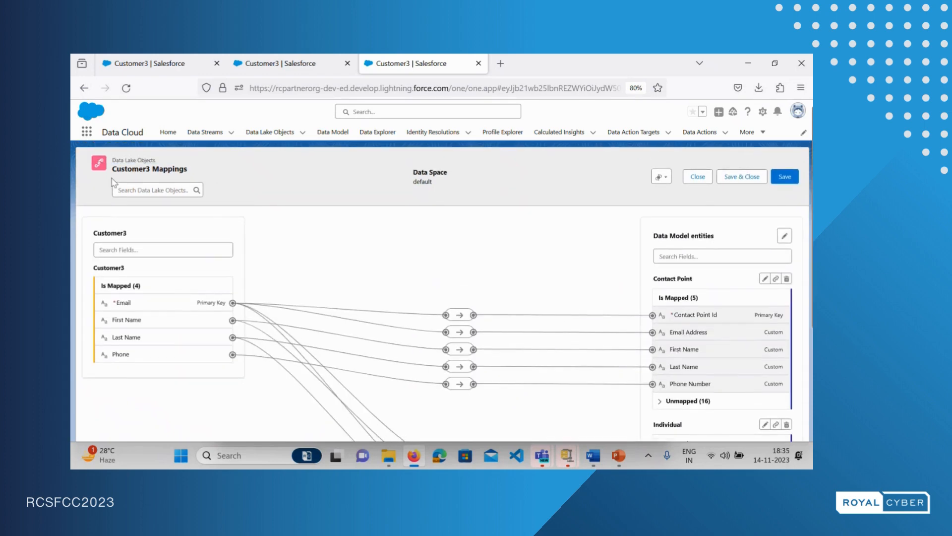
# Review the saved mappings, save and close the mapping editor, and check the Customer3 data lake object's record page.
pyautogui.scroll(-4, 416, 278)
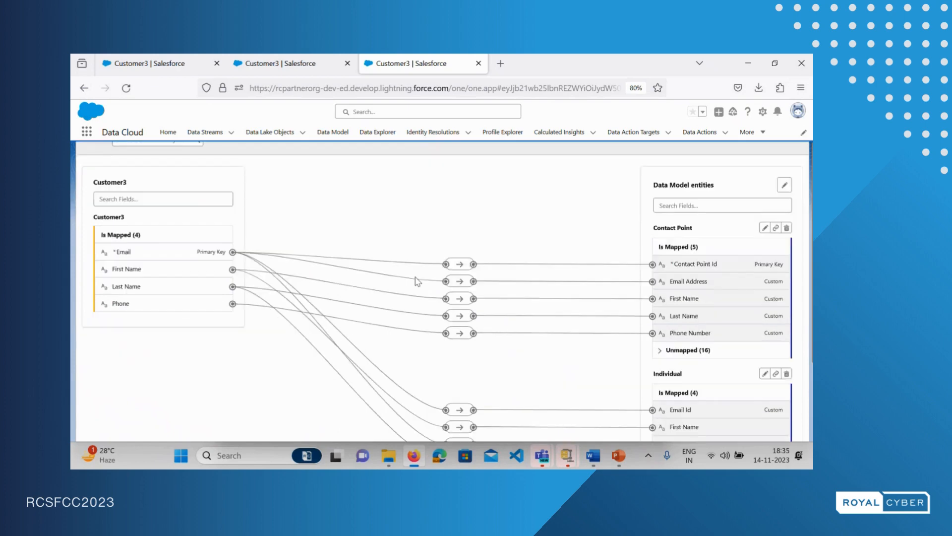
pyautogui.scroll(4, 415, 278)
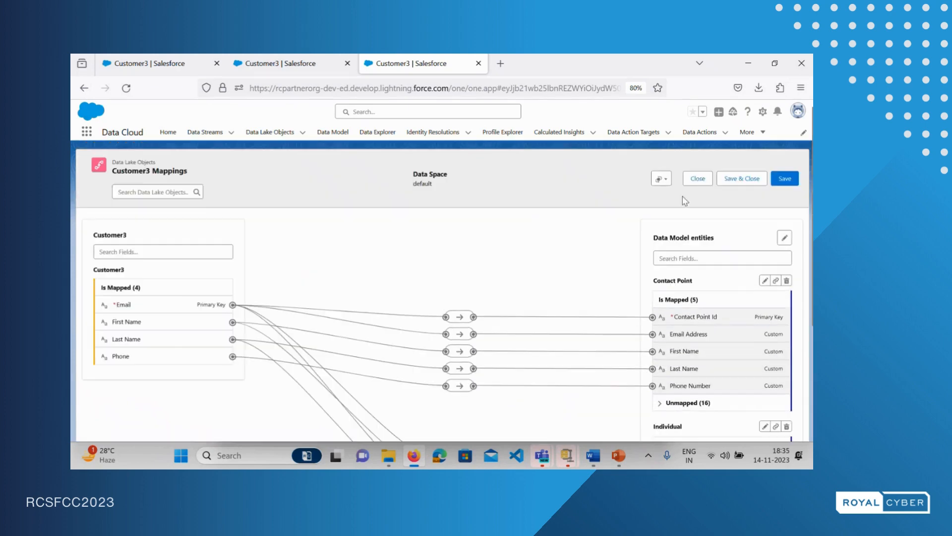
pyautogui.click(730, 177)
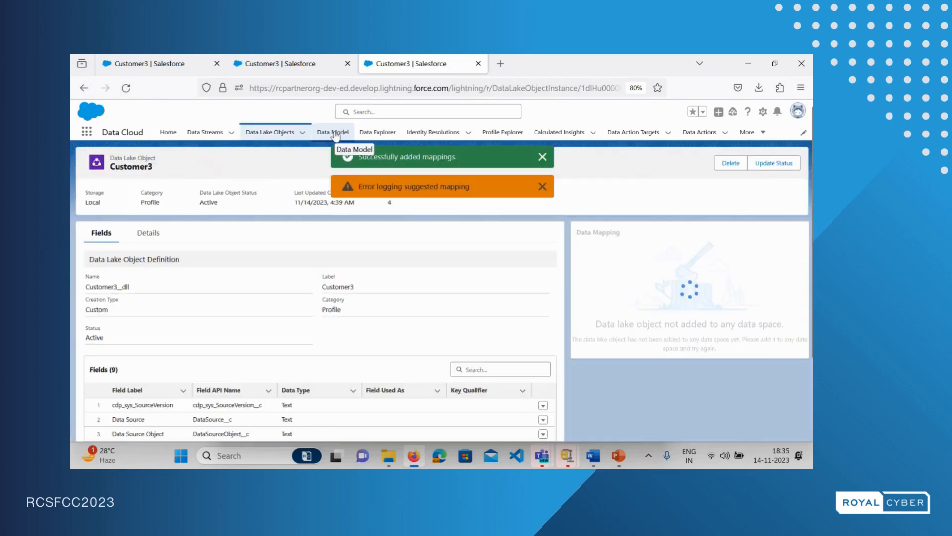
pyautogui.scroll(-1, 221, 322)
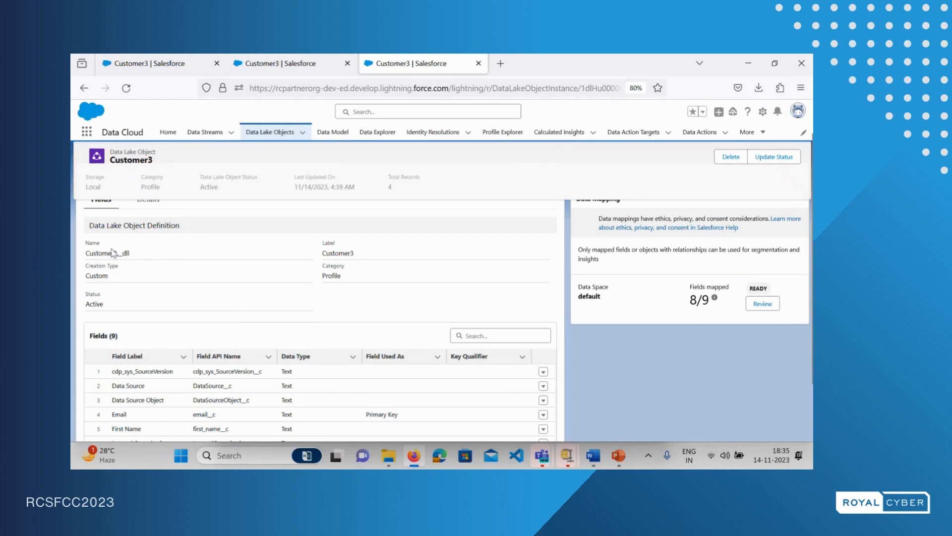
pyautogui.scroll(1, 186, 241)
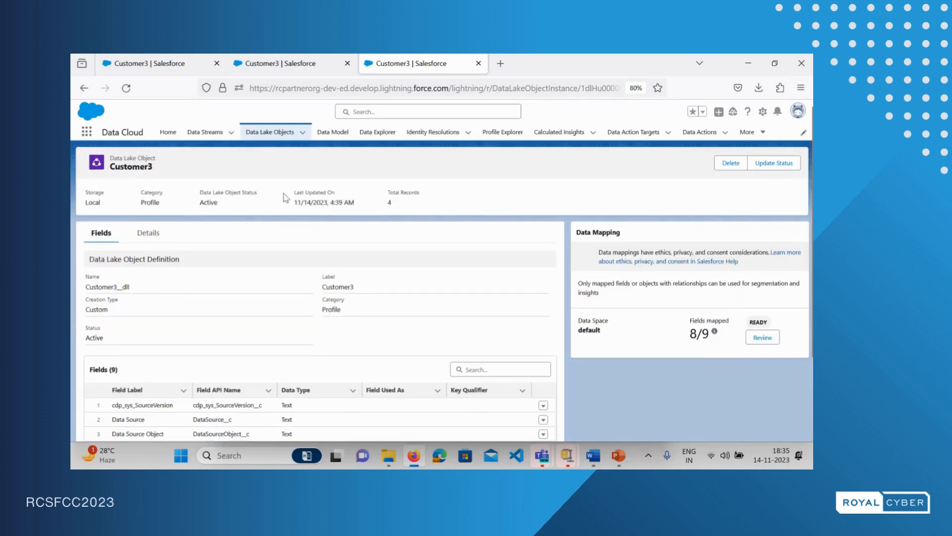
# Open the Individual data model object and check its mapped data streams for Customer3.
pyautogui.click(332, 132)
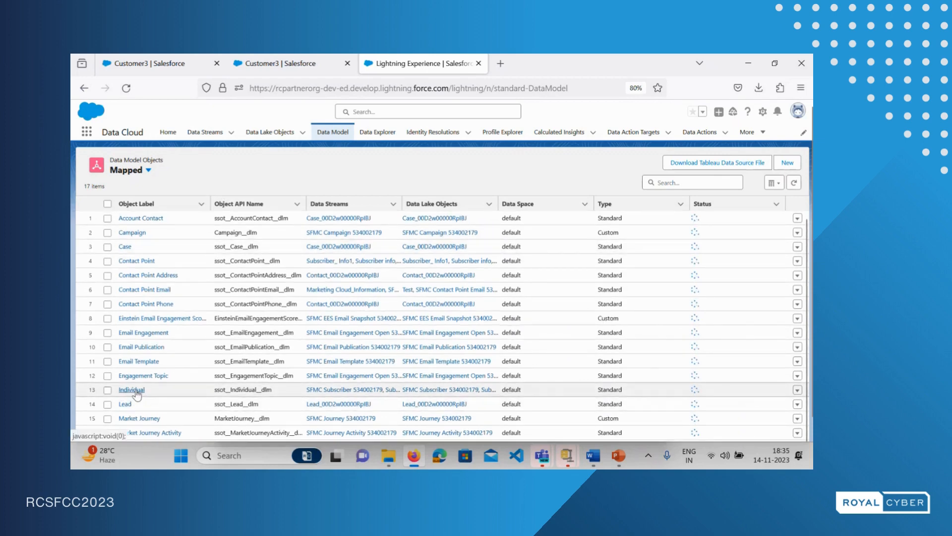
pyautogui.click(134, 391)
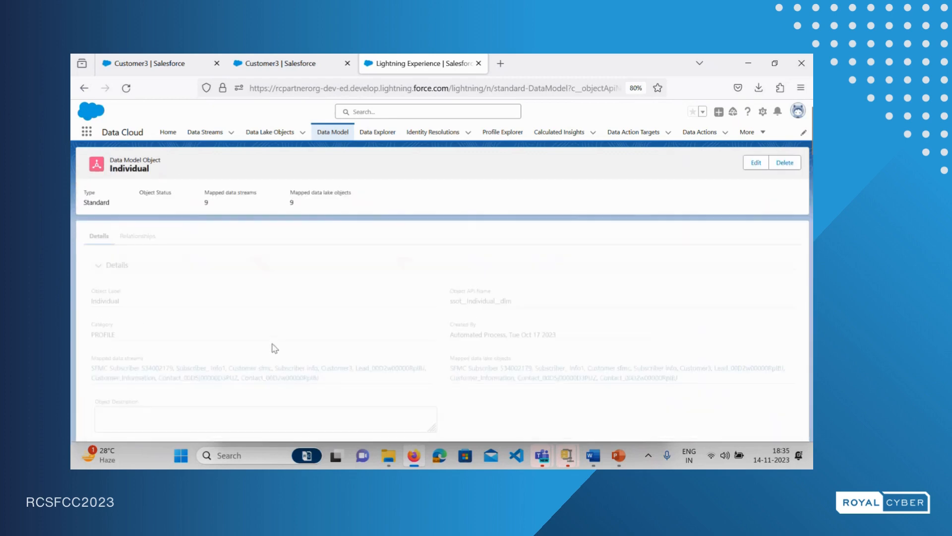
pyautogui.scroll(-1, 263, 342)
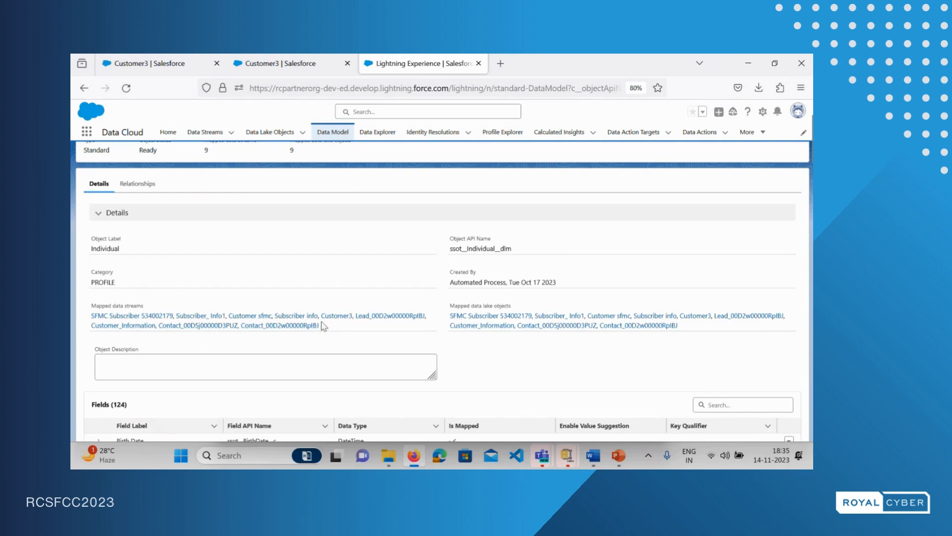
pyautogui.moveTo(321, 315); pyautogui.dragTo(353, 316)
pyautogui.scroll(2, 353, 251)
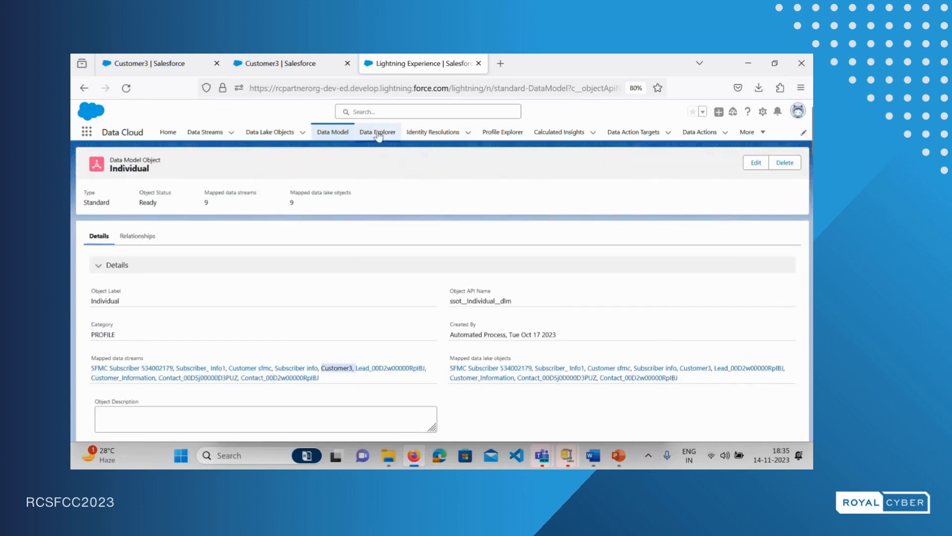
# Open the Data Explorer and display the records of the Individual data model object in the default data space.
pyautogui.click(378, 132)
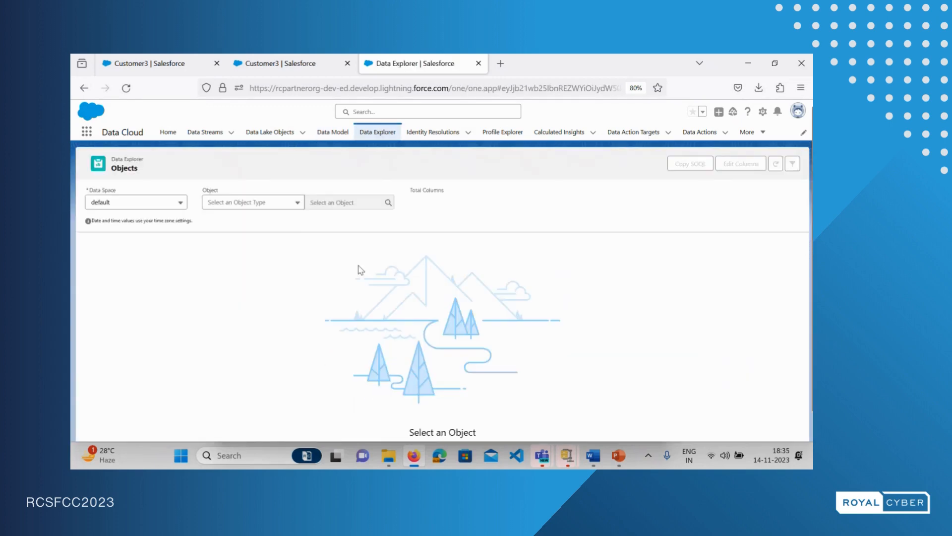
pyautogui.click(279, 203)
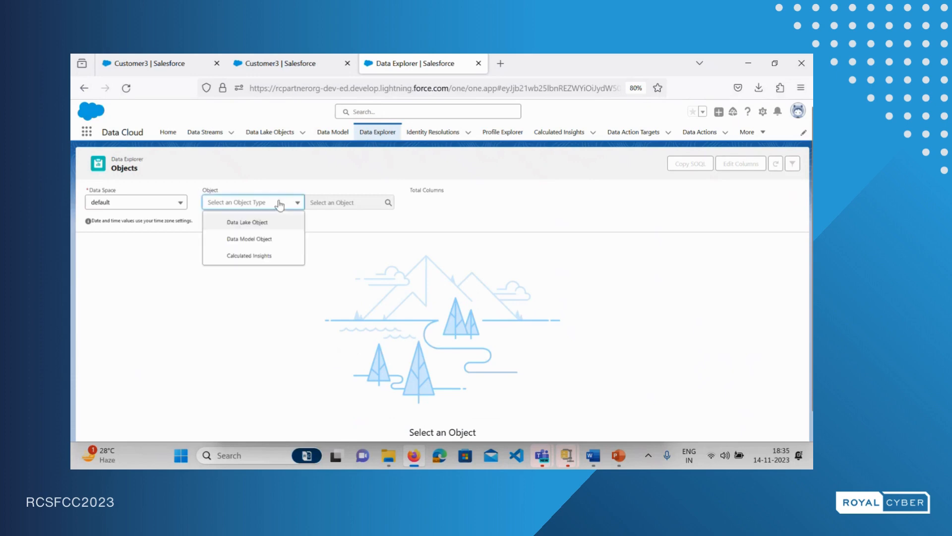
pyautogui.click(252, 239)
pyautogui.click(332, 204)
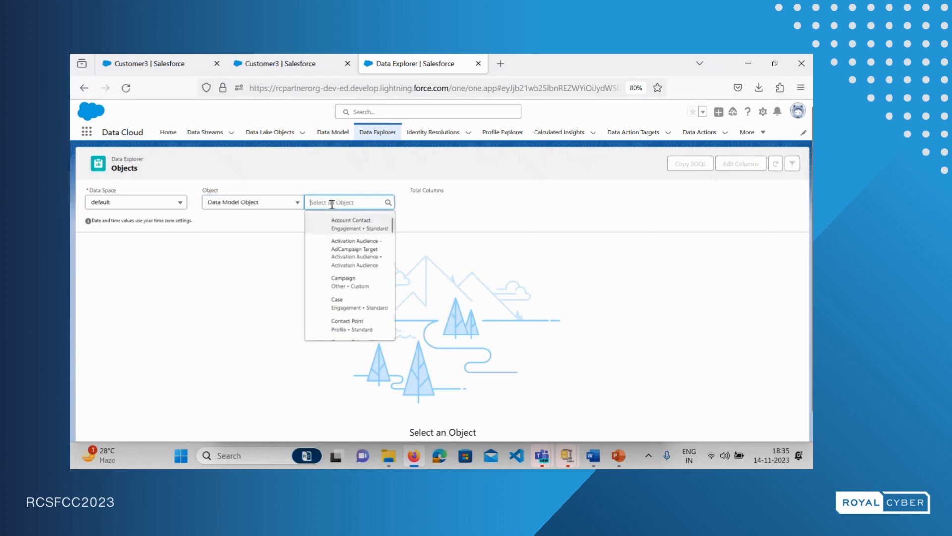
pyautogui.write('ind')
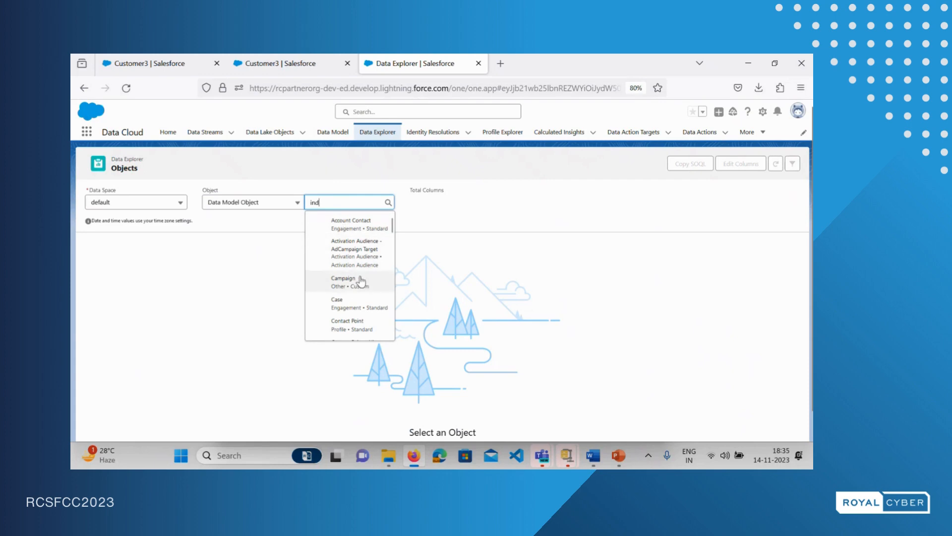
pyautogui.scroll(-5, 361, 278)
pyautogui.scroll(-2, 362, 281)
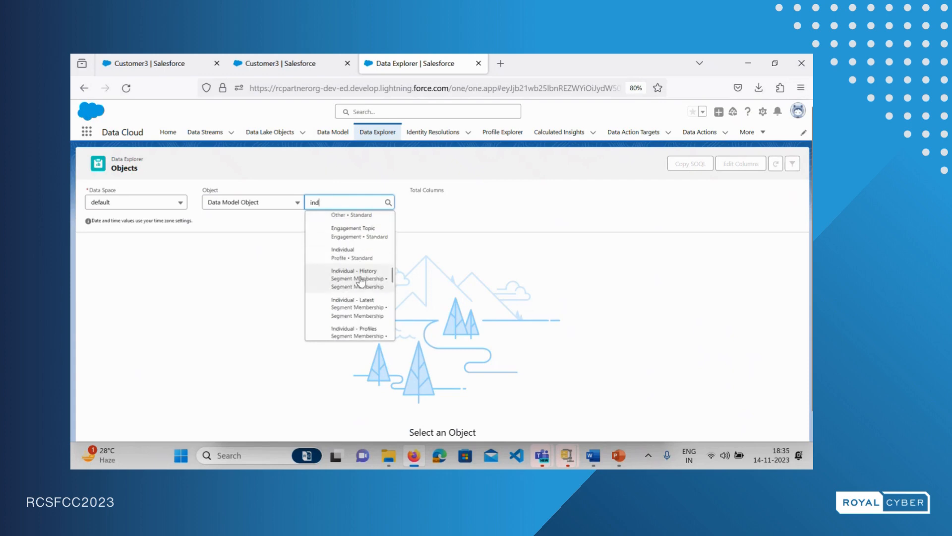
pyautogui.click(350, 248)
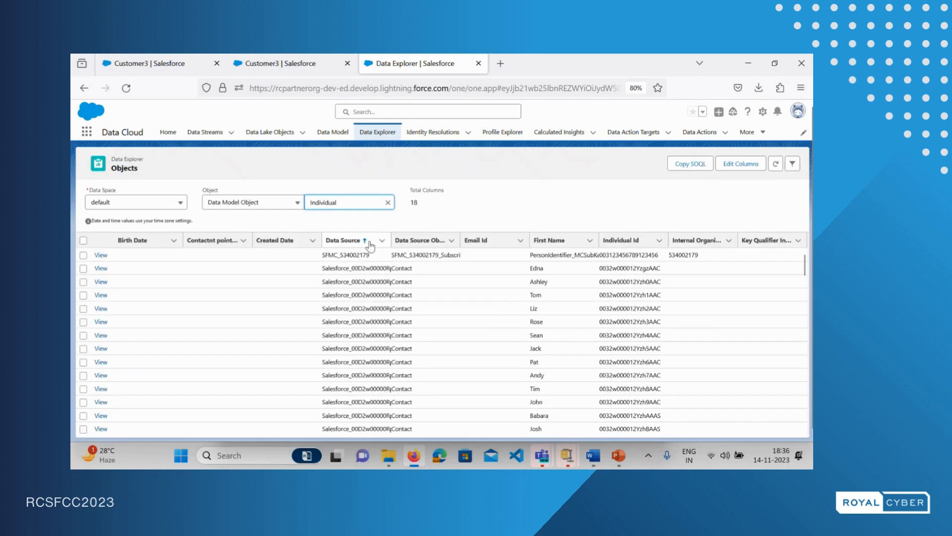
# Examine the Individual records, checking the data source, e-mail, first name and individual ID columns through the whole list.
pyautogui.scroll(-3, 348, 347)
pyautogui.scroll(-5, 348, 347)
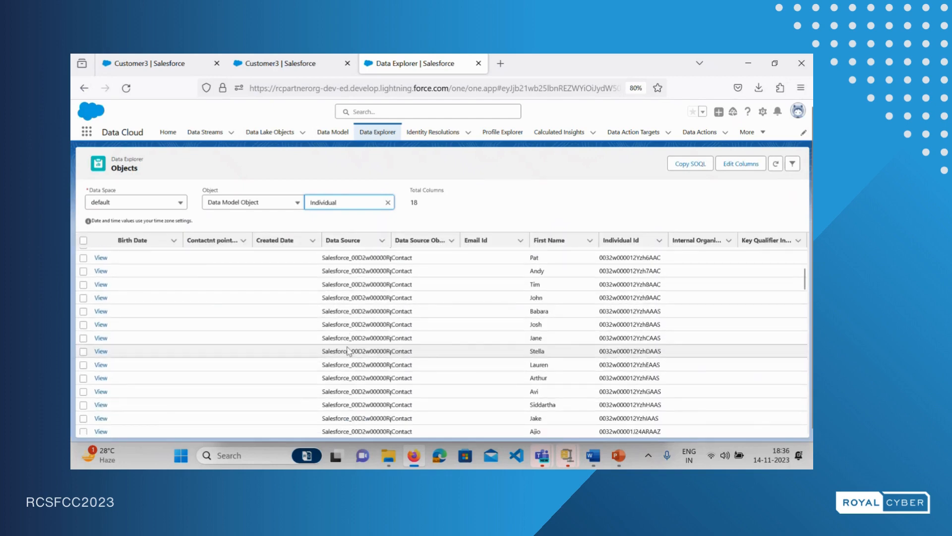
pyautogui.scroll(-8, 464, 327)
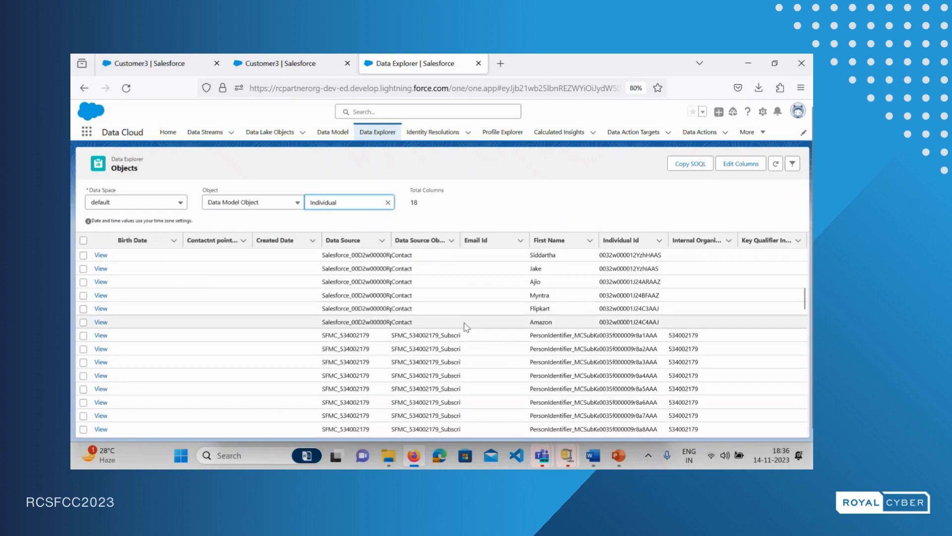
pyautogui.scroll(-8, 465, 327)
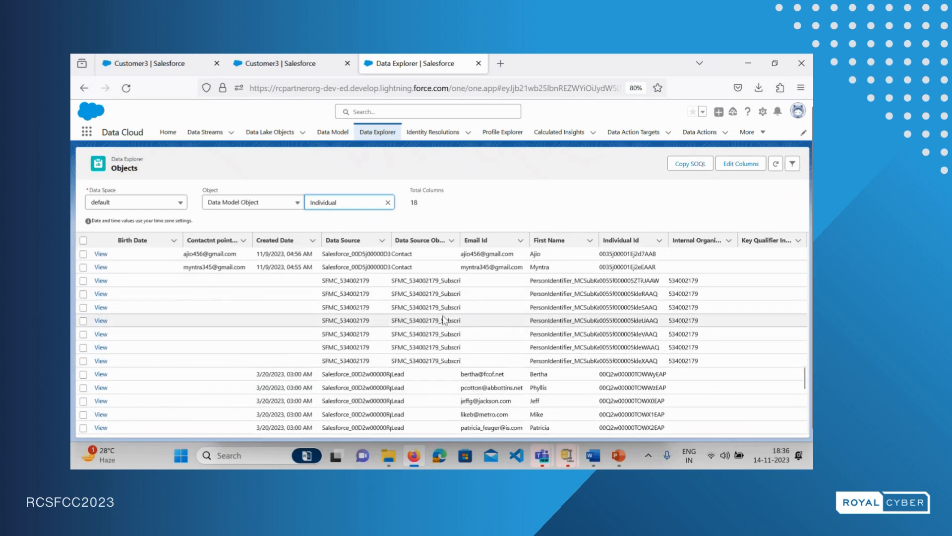
pyautogui.scroll(-8, 443, 360)
pyautogui.scroll(-2, 443, 320)
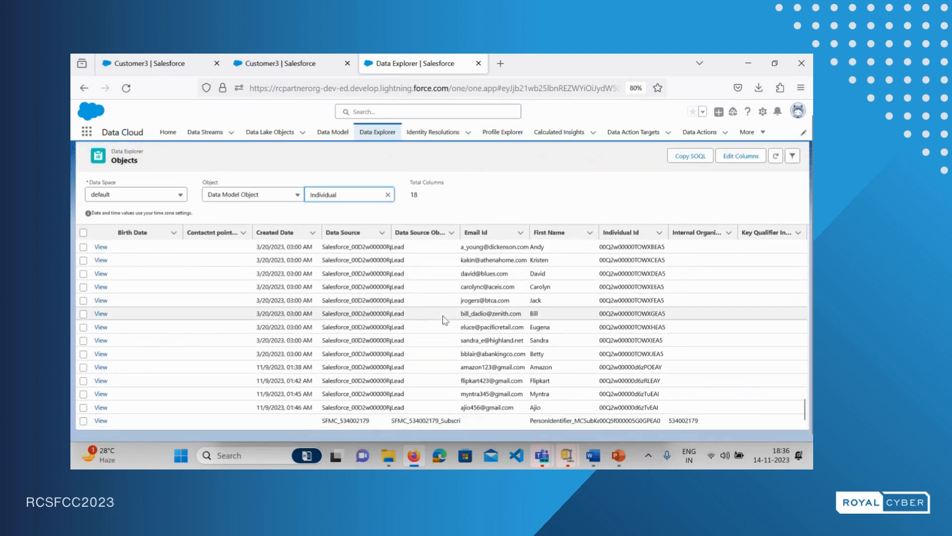
pyautogui.scroll(10, 375, 407)
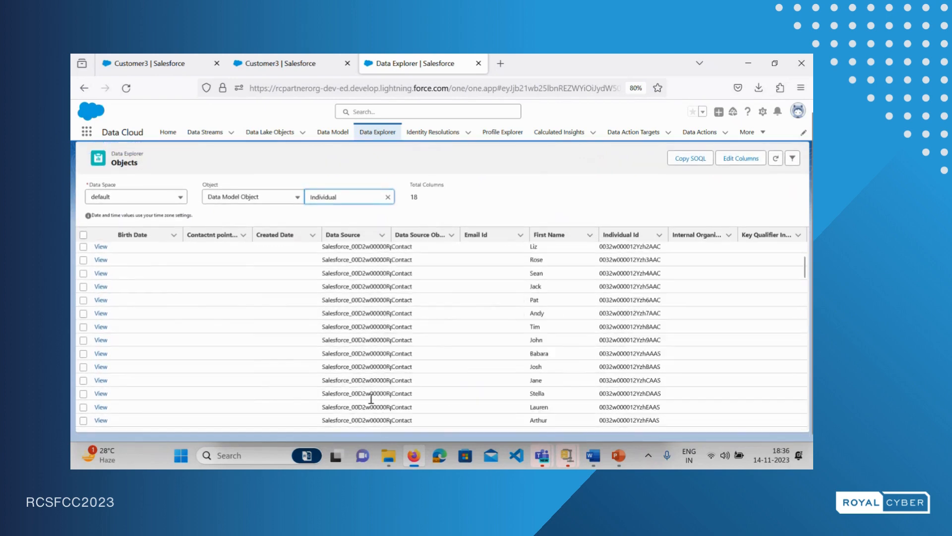